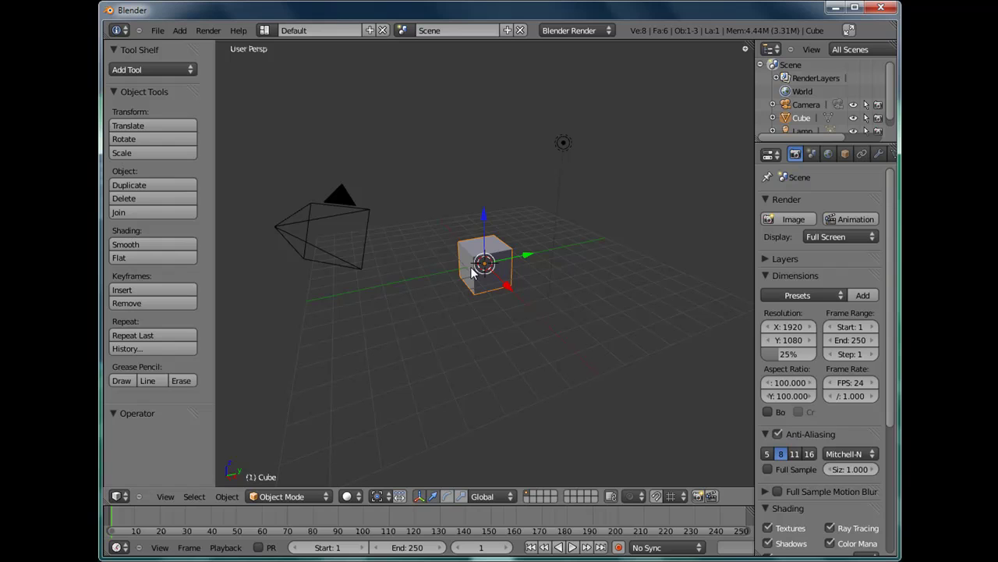
- In front orthographic view, scale the cube's mesh uniformly to 0.25 in Edit Mode, then return to Object Mode
{"action": "key", "text": "KP_1"}
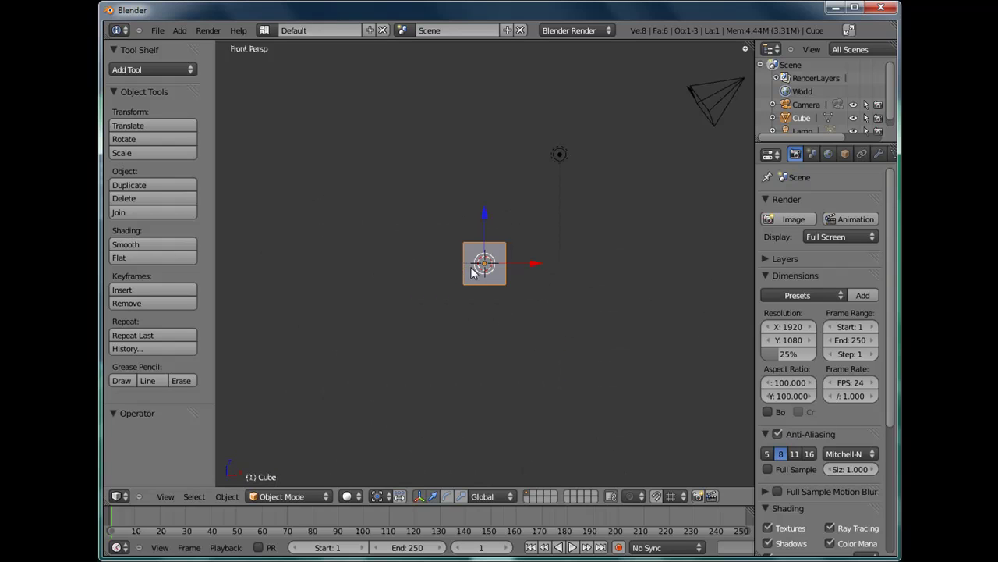
{"action": "key", "text": "KP_5"}
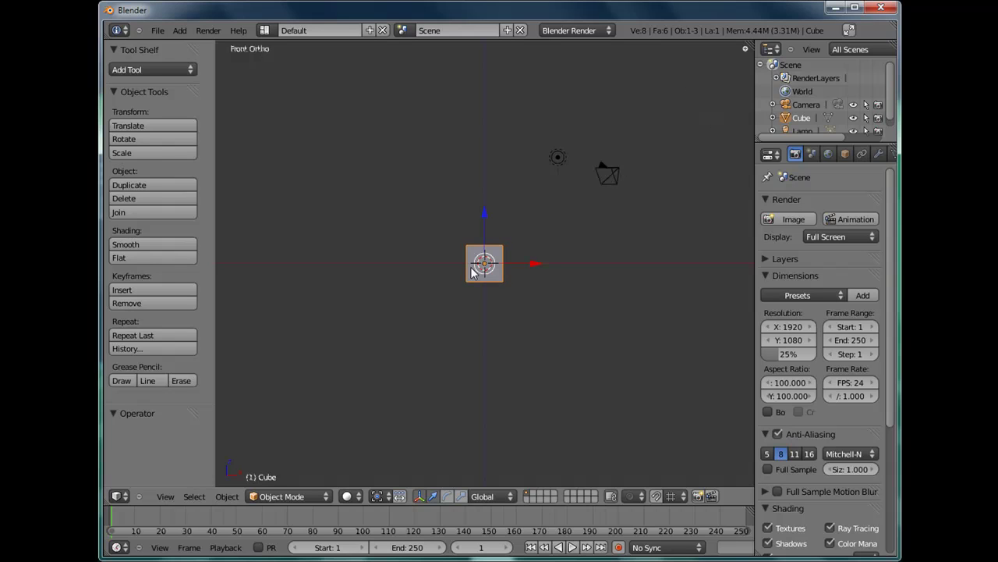
{"action": "scroll", "coordinate": [546, 300], "scroll_direction": "up", "scroll_amount": 8}
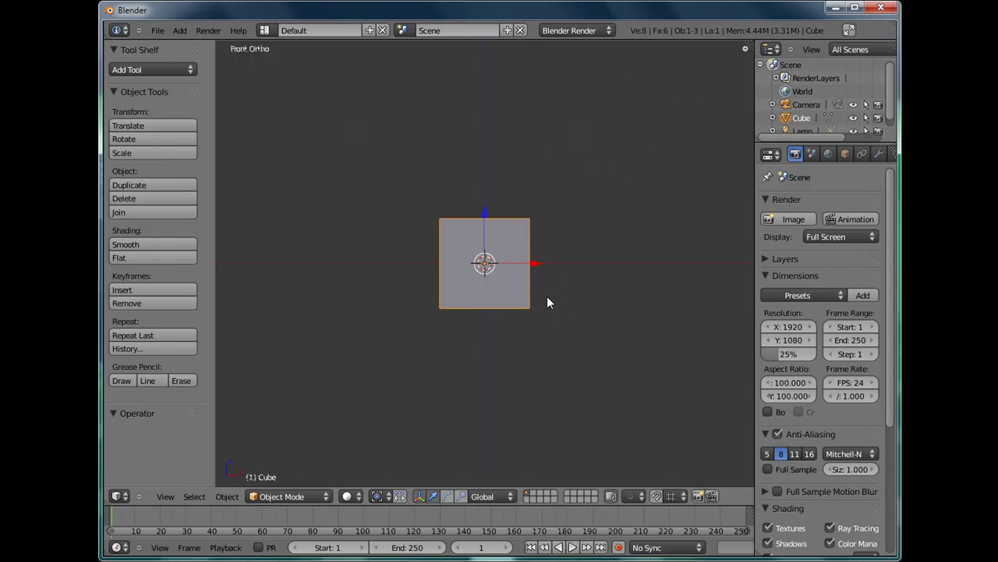
{"action": "scroll", "coordinate": [547, 300], "scroll_direction": "up", "scroll_amount": 4}
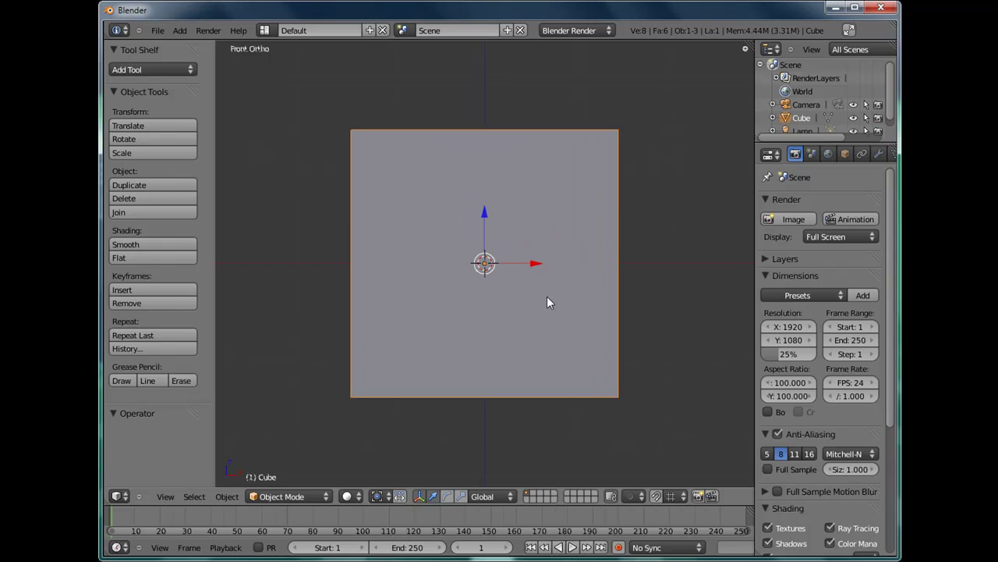
{"action": "scroll", "coordinate": [576, 276], "scroll_direction": "down", "scroll_amount": 2}
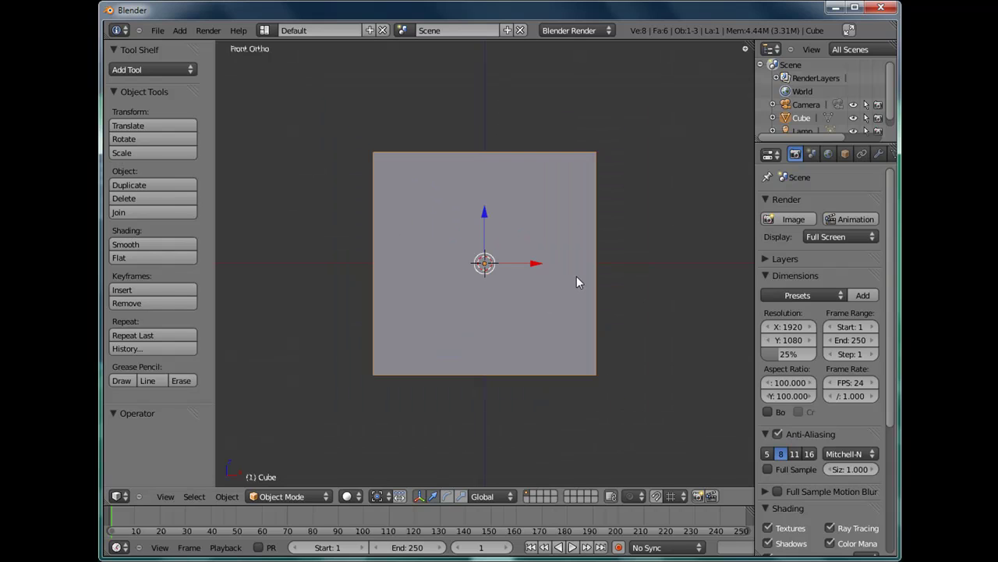
{"action": "key", "text": "Tab"}
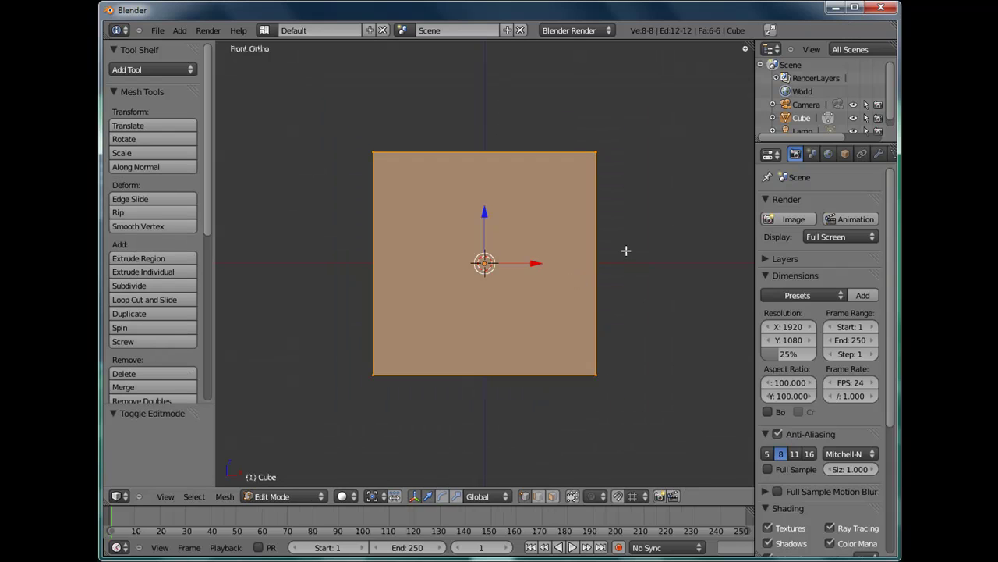
{"action": "key", "text": "s"}
{"action": "type", "text": "0"}
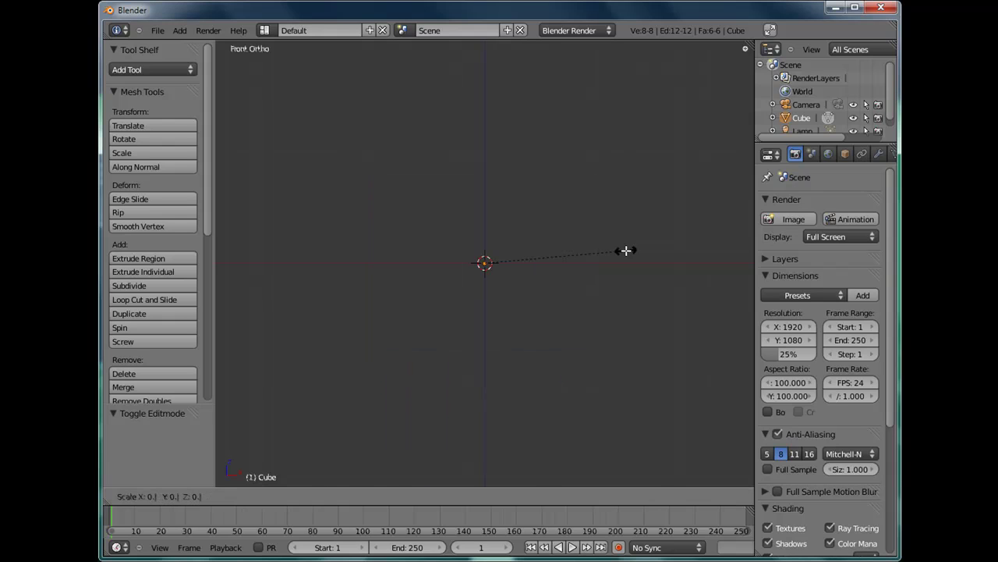
{"action": "type", "text": ".2"}
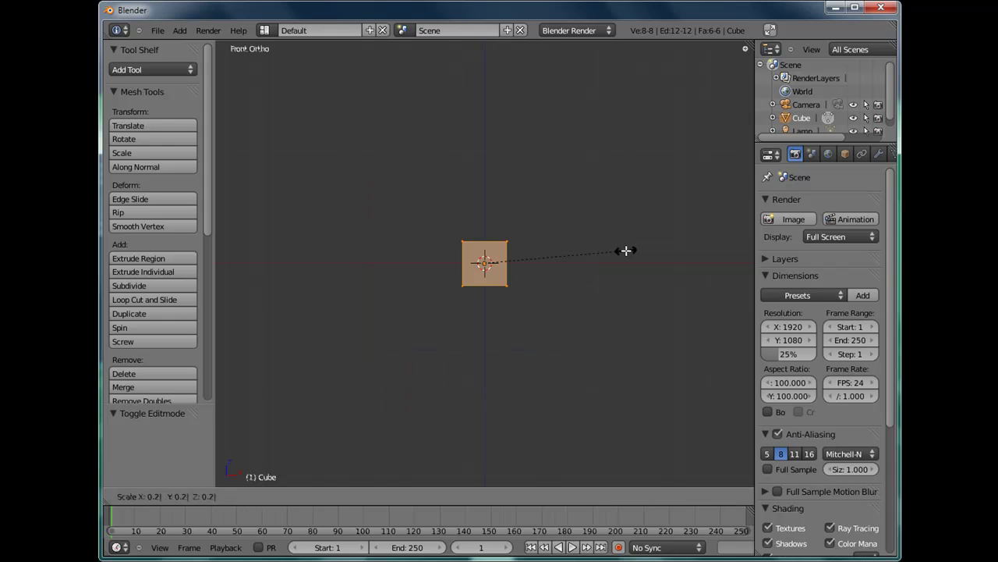
{"action": "type", "text": "5"}
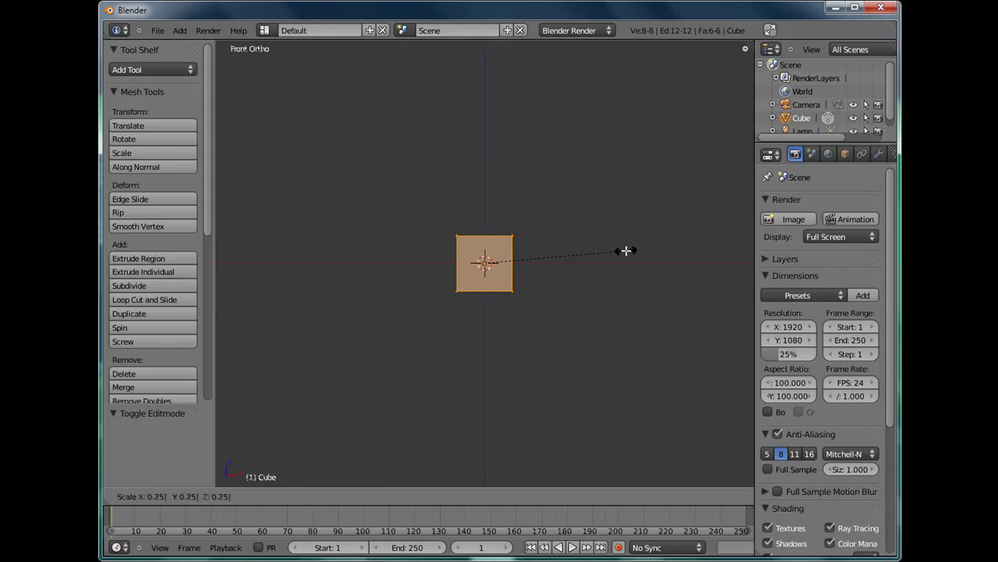
{"action": "key", "text": "Return"}
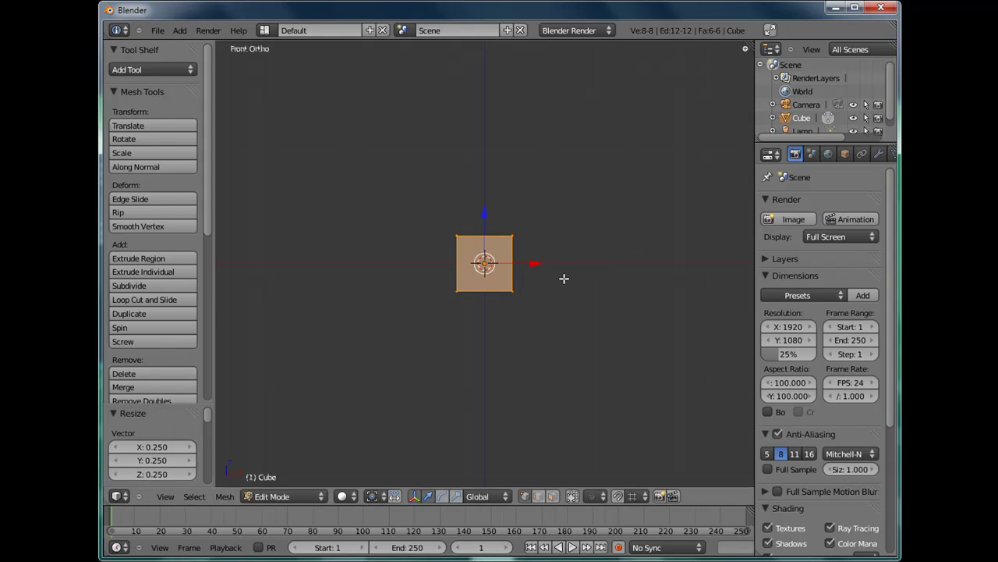
{"action": "scroll", "coordinate": [557, 318], "scroll_direction": "up", "scroll_amount": 2}
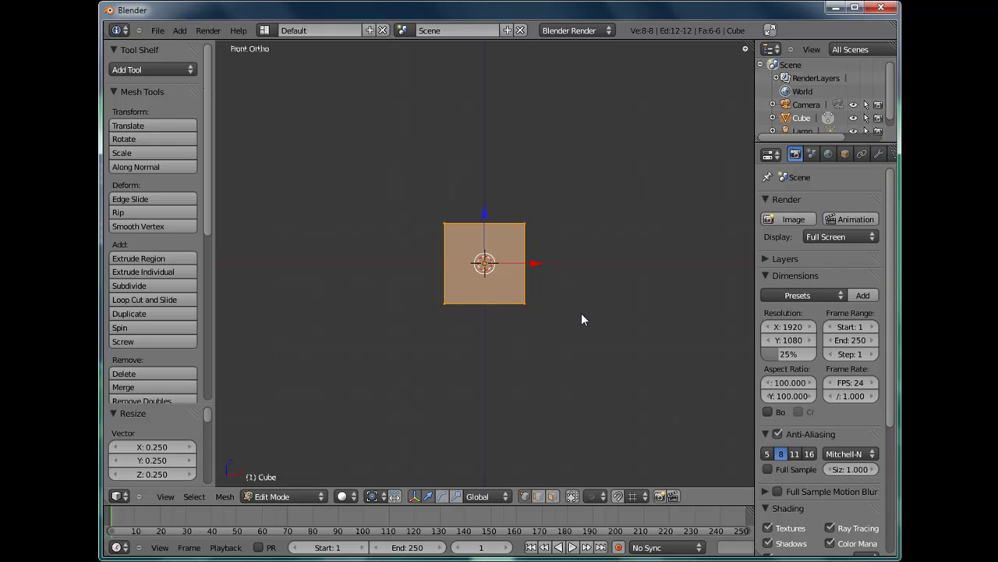
{"action": "key", "text": "Tab"}
- Add an Empty at the cube's centre, widen the properties area and reselect the cube
{"action": "key", "text": "space"}
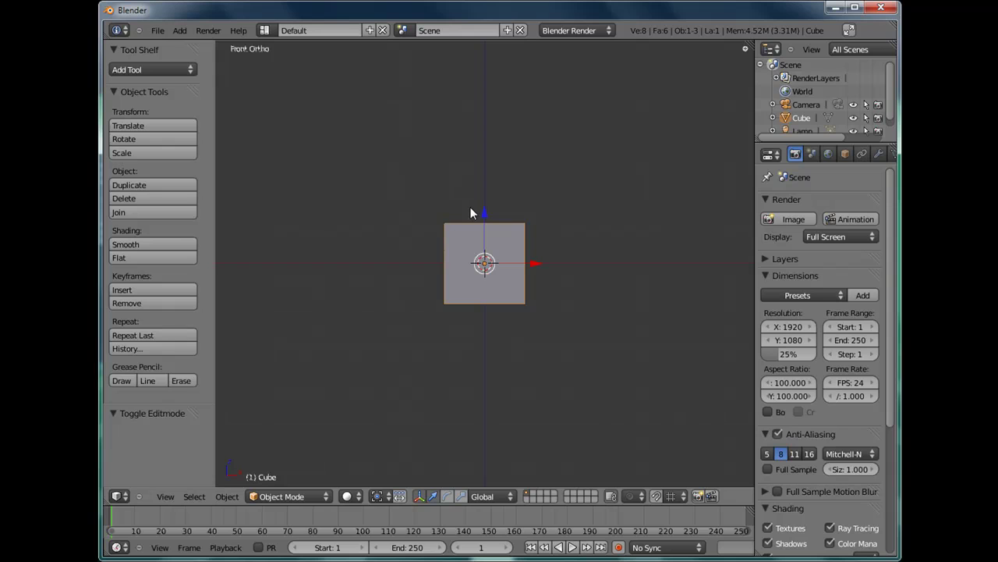
{"action": "key", "text": "shift+a"}
{"action": "mouse_move", "coordinate": [482, 223]}
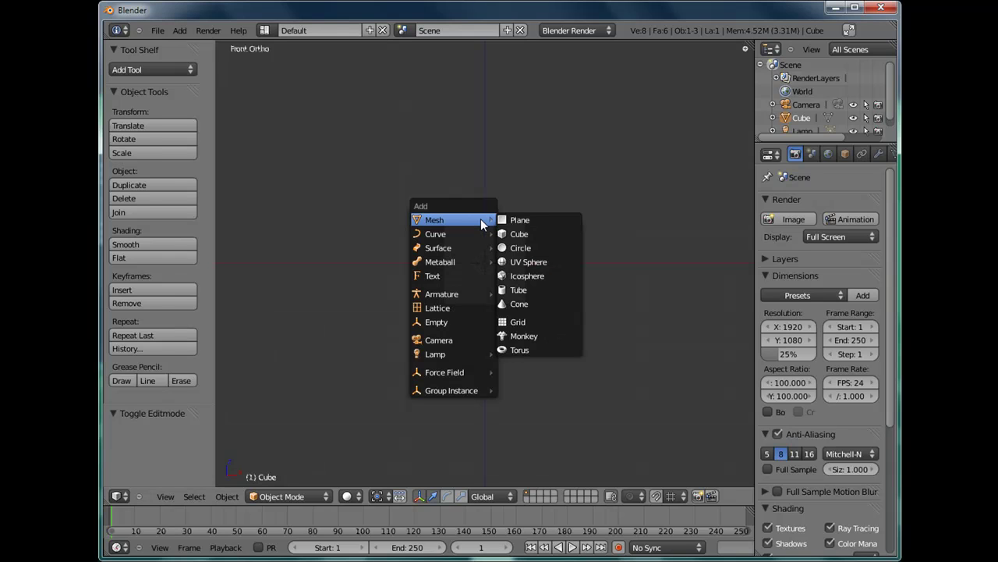
{"action": "left_click", "coordinate": [452, 322]}
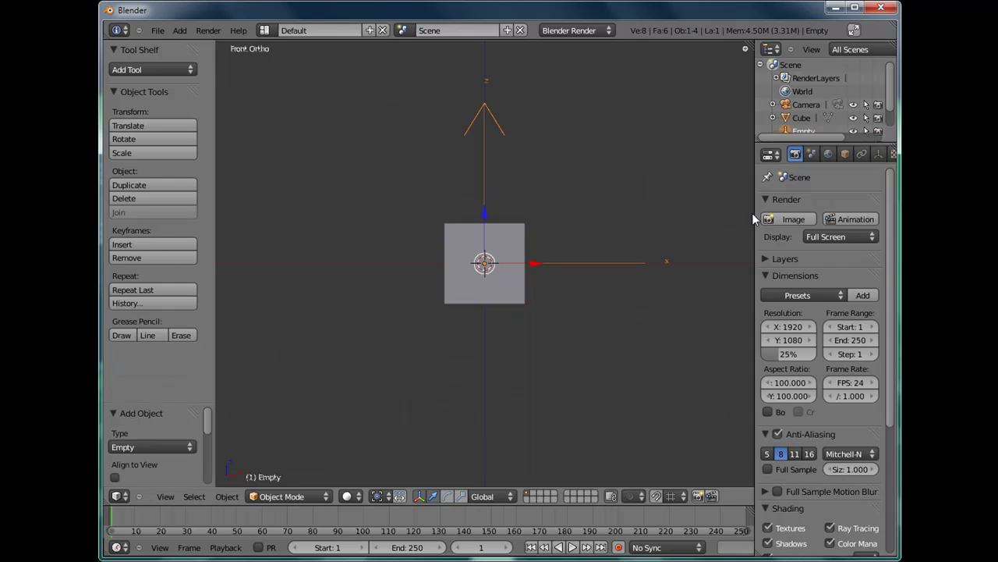
{"action": "left_click_drag", "start_coordinate": [755, 215], "coordinate": [639, 214]}
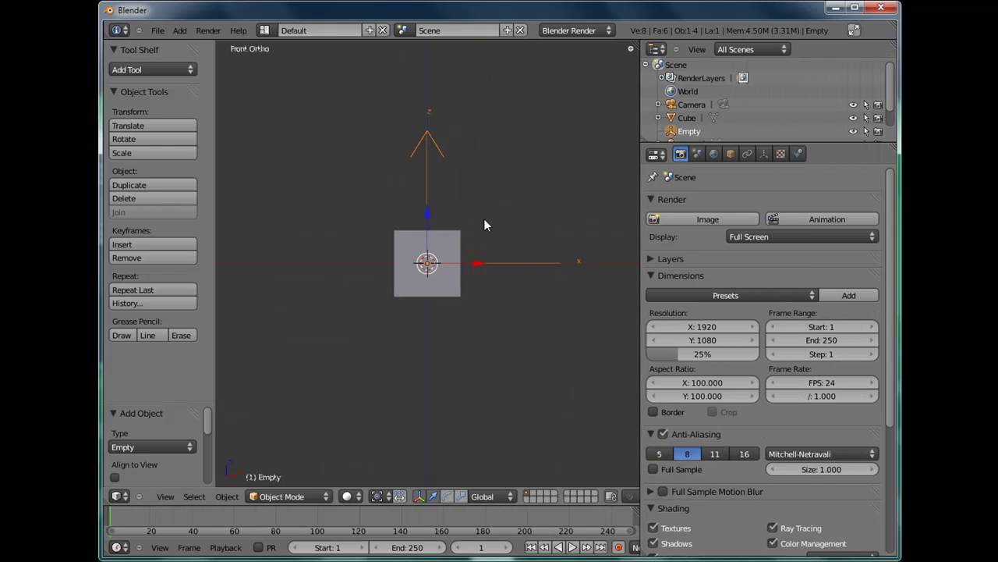
{"action": "right_click", "coordinate": [455, 236]}
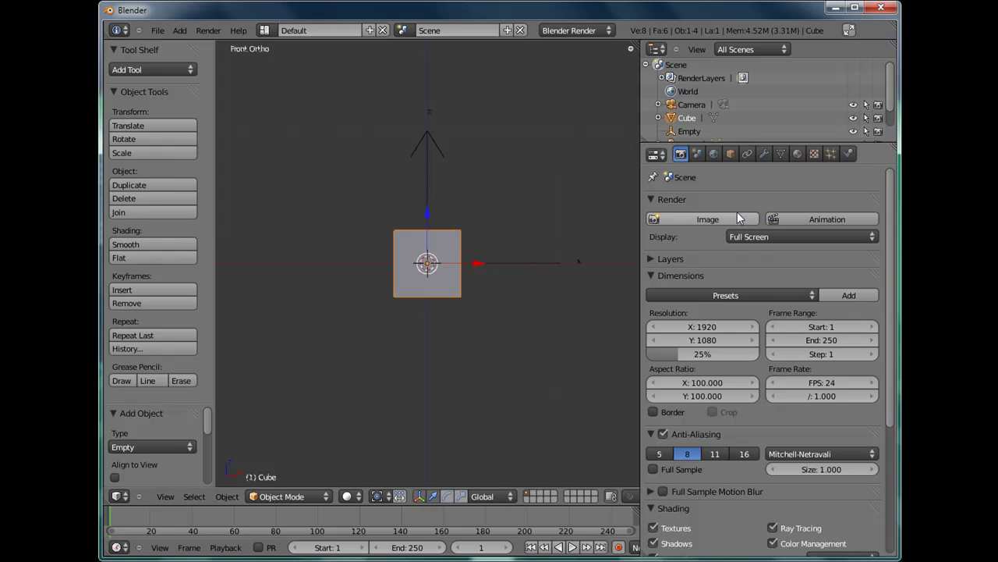
- Add an Array modifier to the cube from the Modifiers tab
{"action": "left_click", "coordinate": [766, 153]}
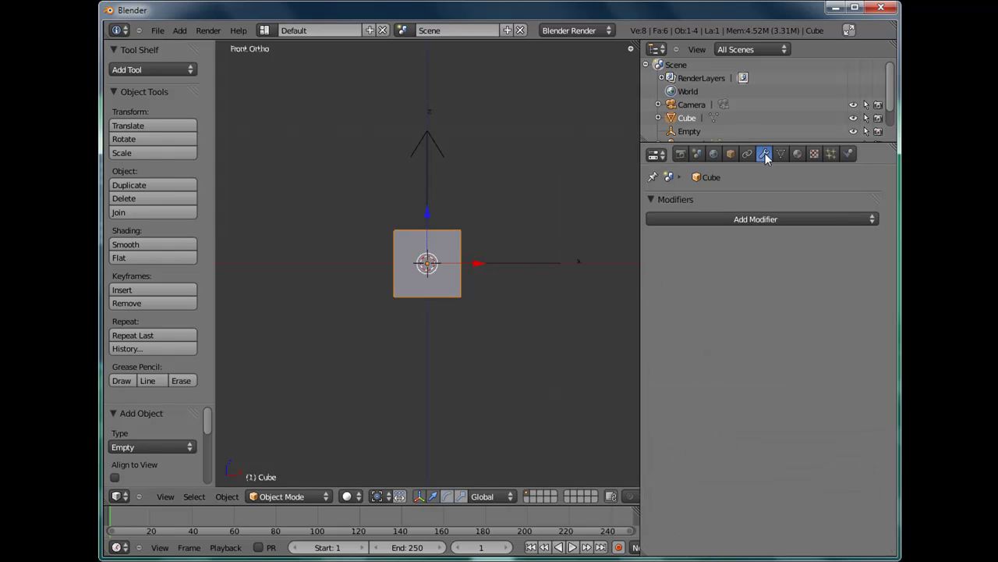
{"action": "left_click", "coordinate": [758, 220]}
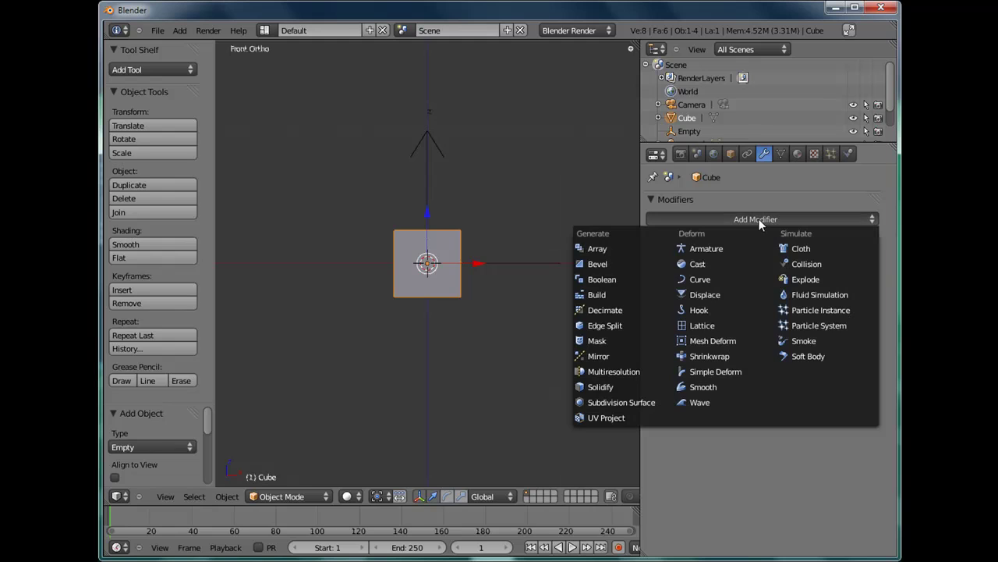
{"action": "left_click", "coordinate": [603, 248]}
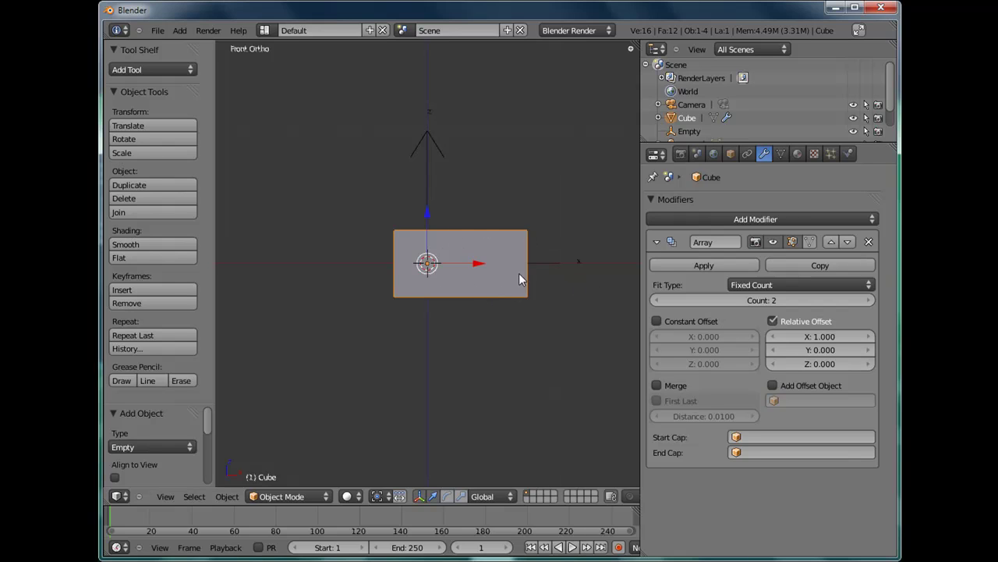
{"action": "key", "text": "Tab"}
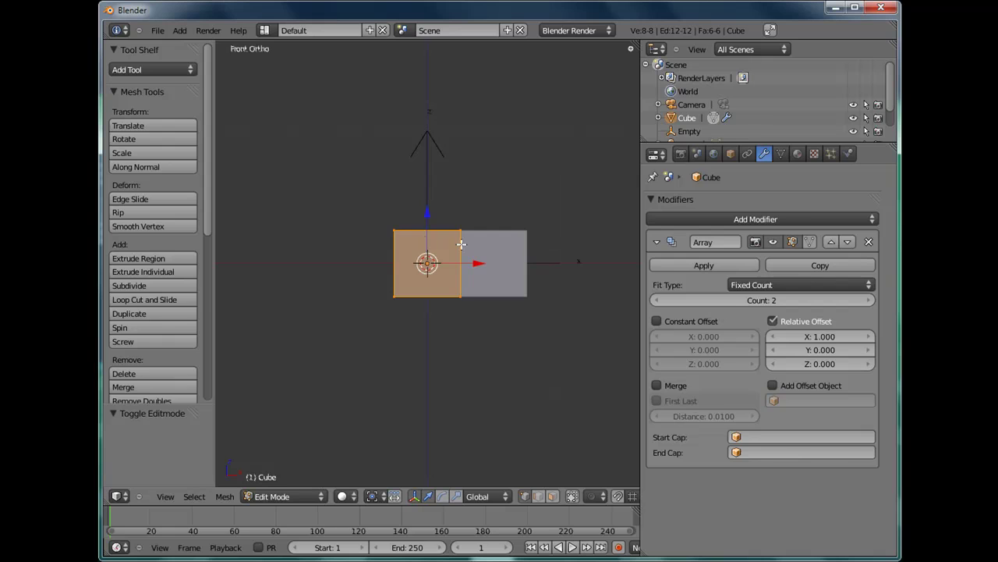
{"action": "key", "text": "Tab"}
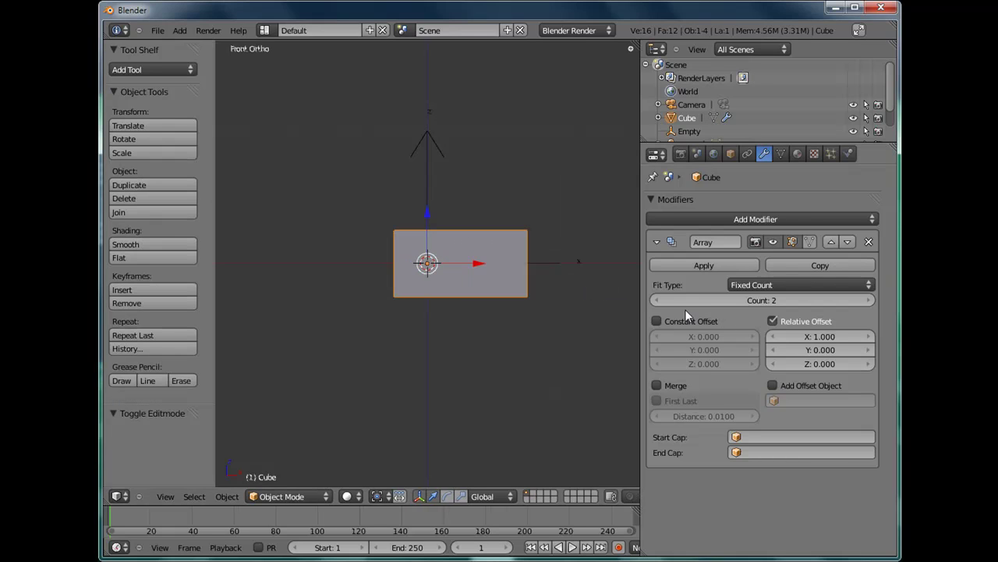
- Set the array's relative offset to X 0.75 and Z 1
{"action": "left_click", "coordinate": [819, 340]}
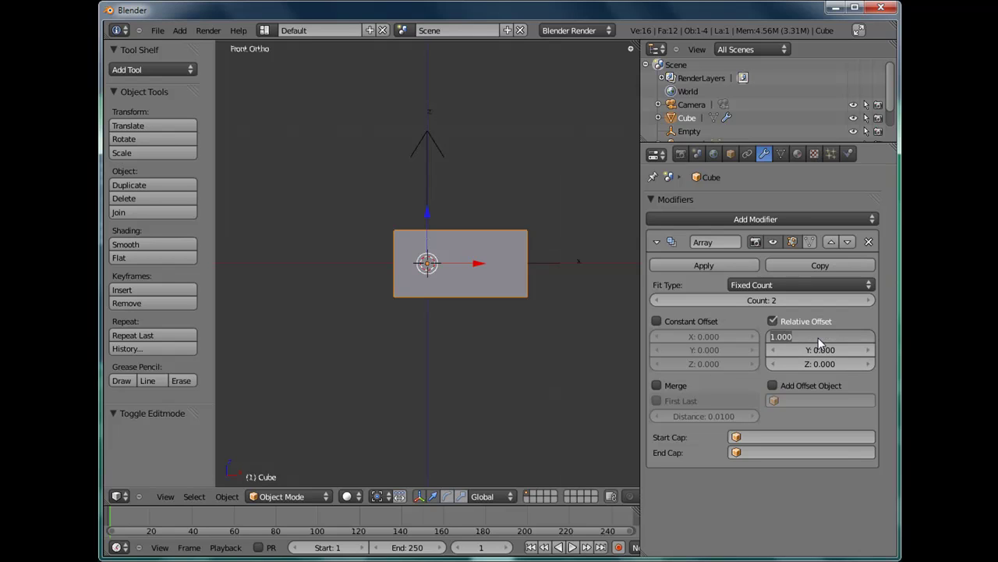
{"action": "type", "text": ".75"}
{"action": "key", "text": "Return"}
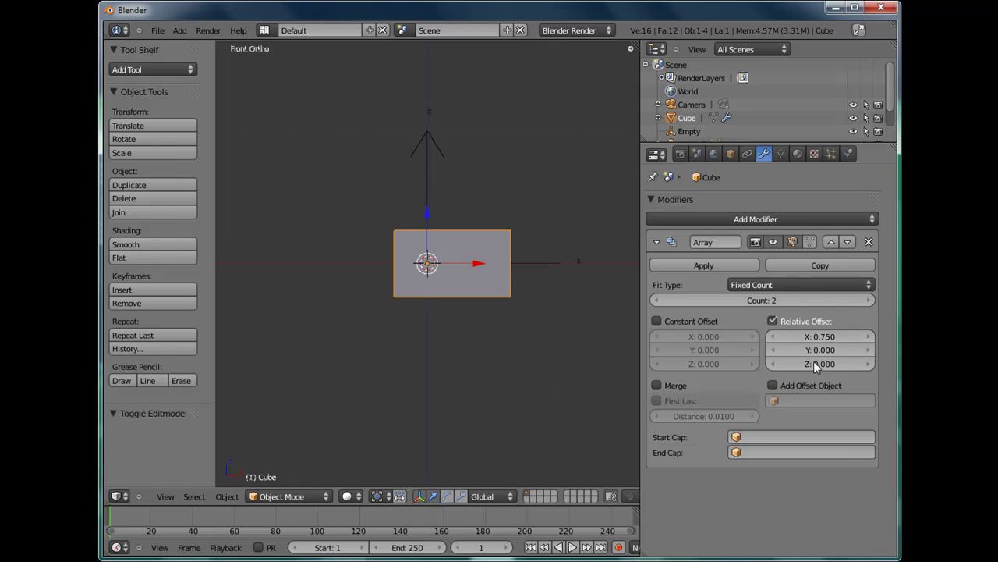
{"action": "left_click", "coordinate": [814, 364]}
{"action": "type", "text": "1"}
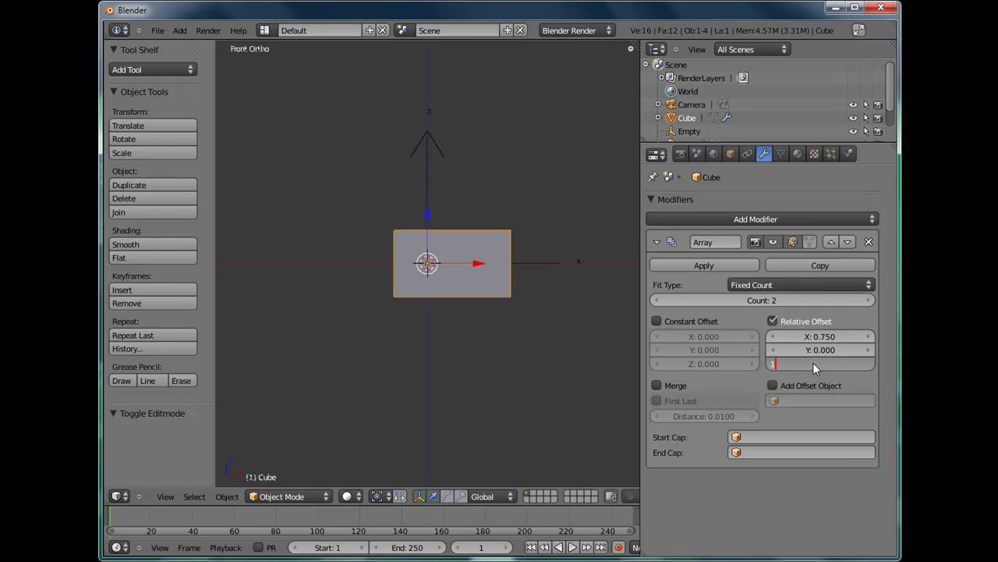
{"action": "key", "text": "Return"}
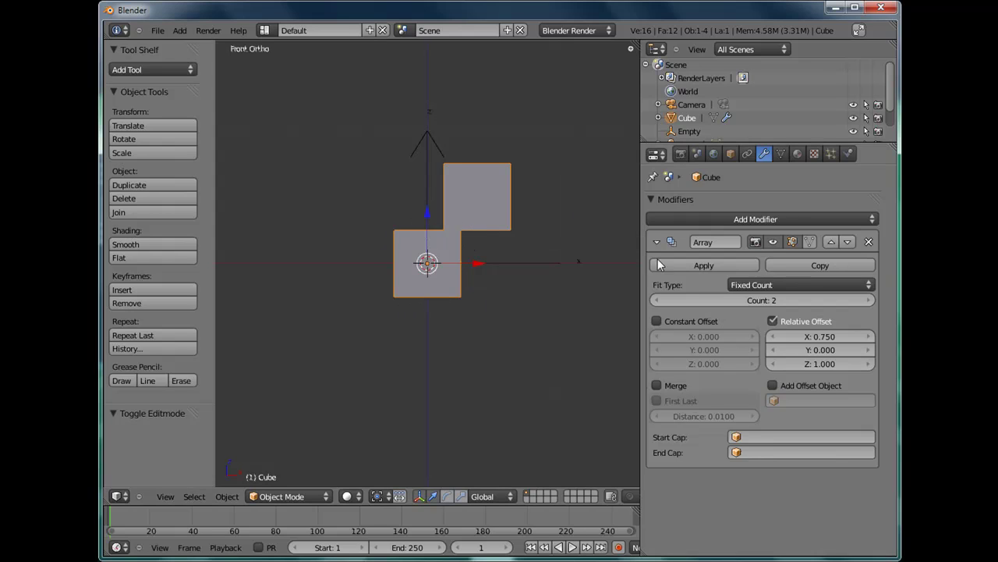
- Copy the Array modifier as Array.001 and set its relative X offset to 0, stacking the pair vertically
{"action": "left_click", "coordinate": [832, 265]}
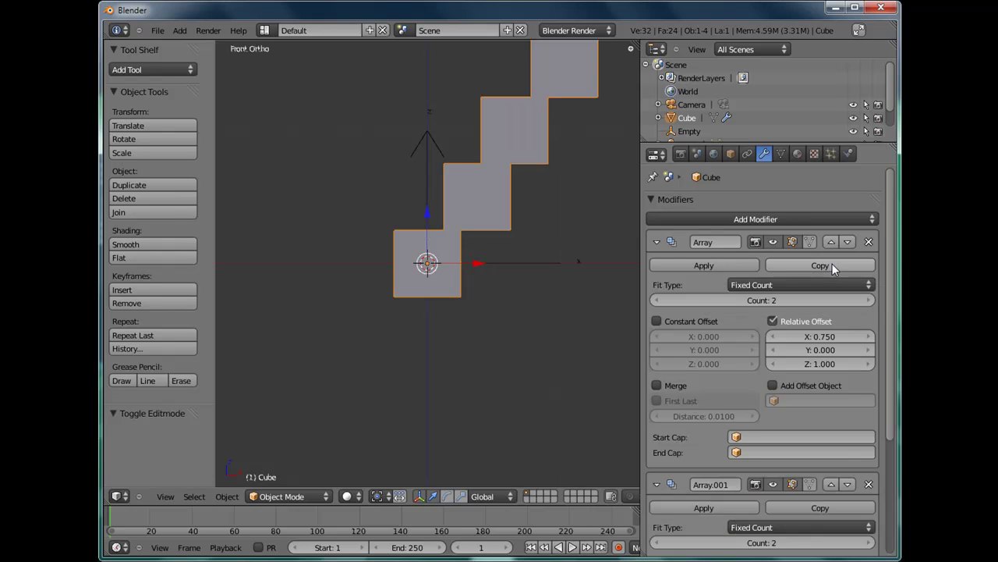
{"action": "left_click", "coordinate": [657, 242]}
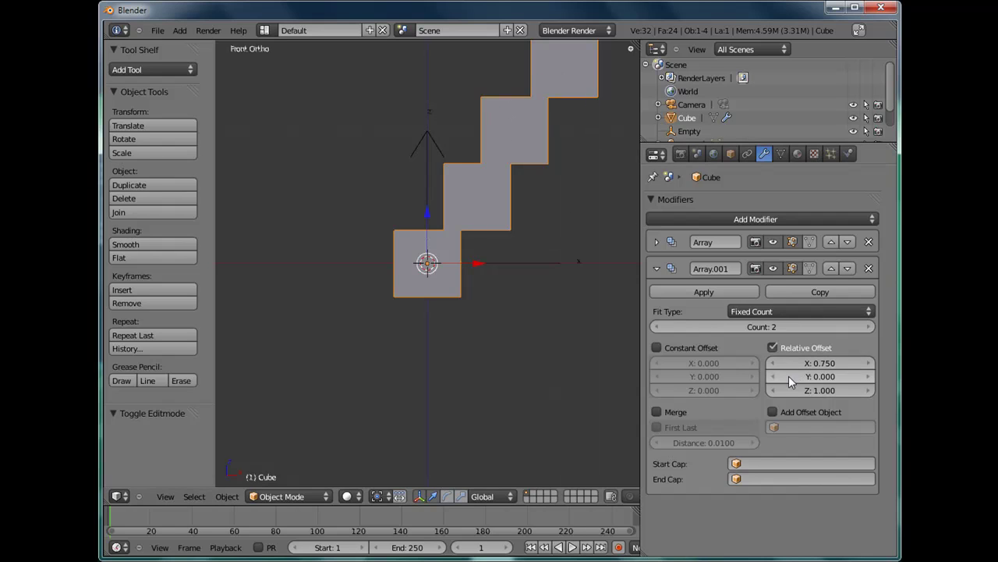
{"action": "left_click", "coordinate": [813, 365]}
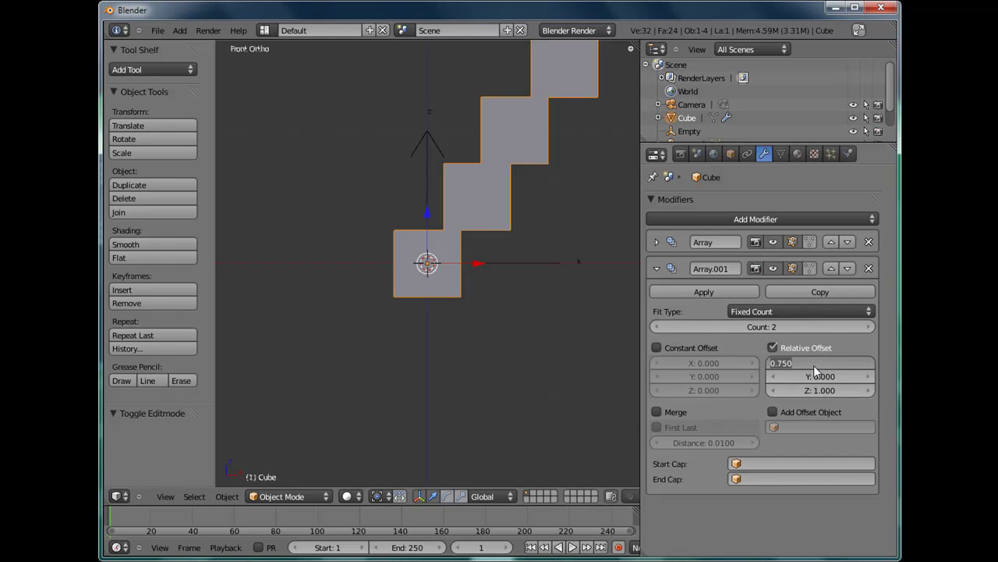
{"action": "type", "text": "0"}
{"action": "key", "text": "Return"}
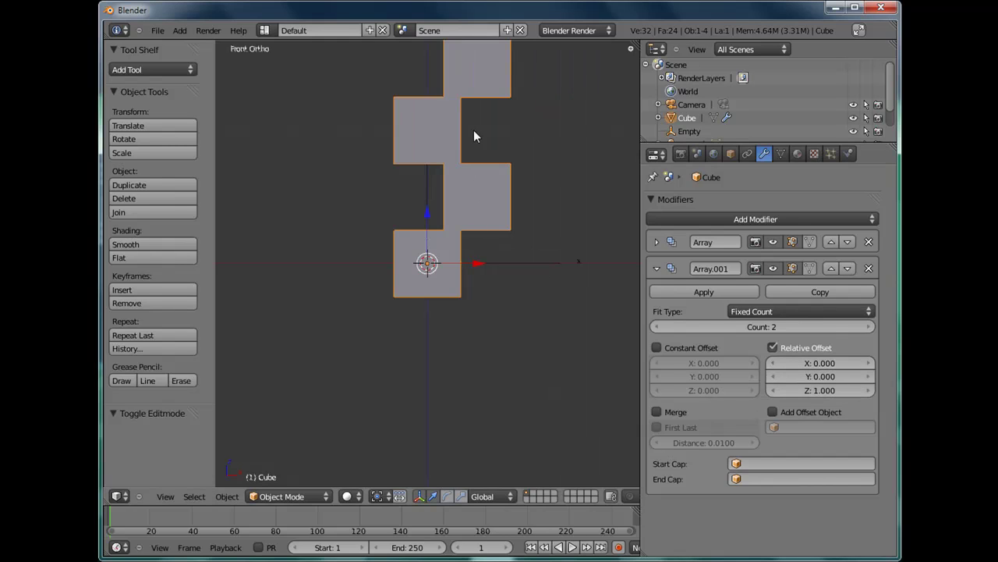
{"action": "middle_click_drag", "start_coordinate": [474, 134], "coordinate": [471, 194], "text": "shift"}
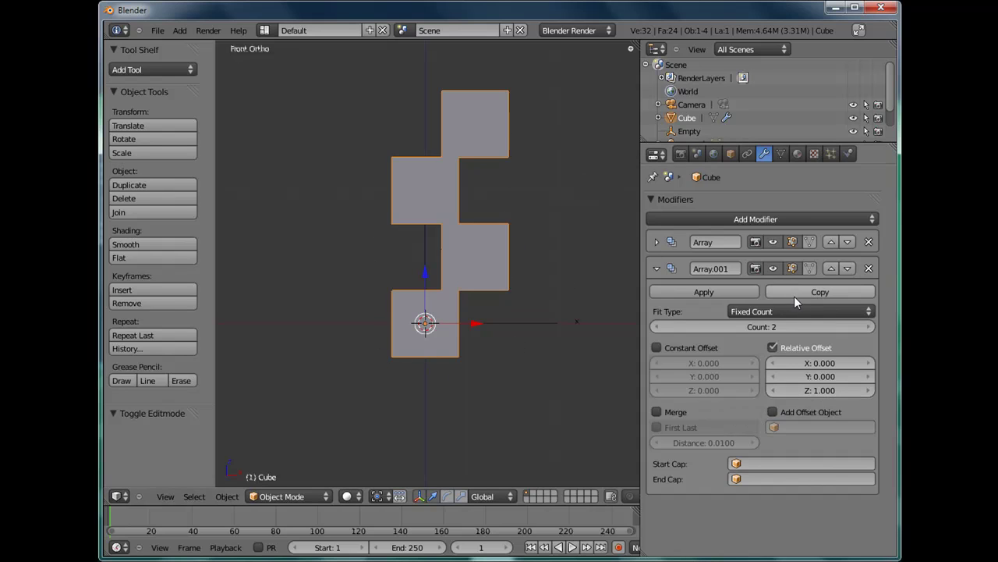
- Copy Array.001 as Array.002, disable its relative offset and use the Empty as offset object
{"action": "left_click", "coordinate": [827, 290]}
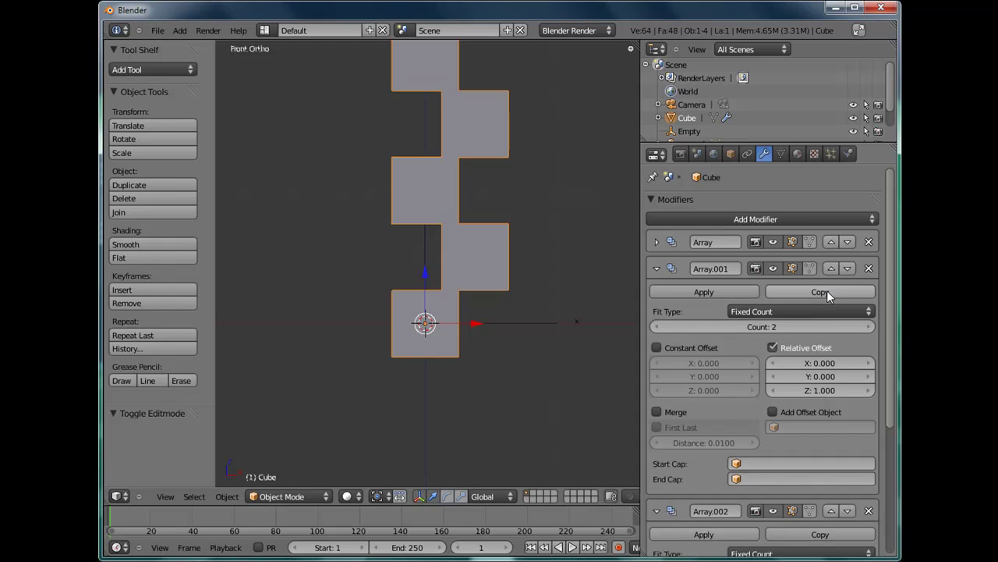
{"action": "left_click", "coordinate": [657, 268]}
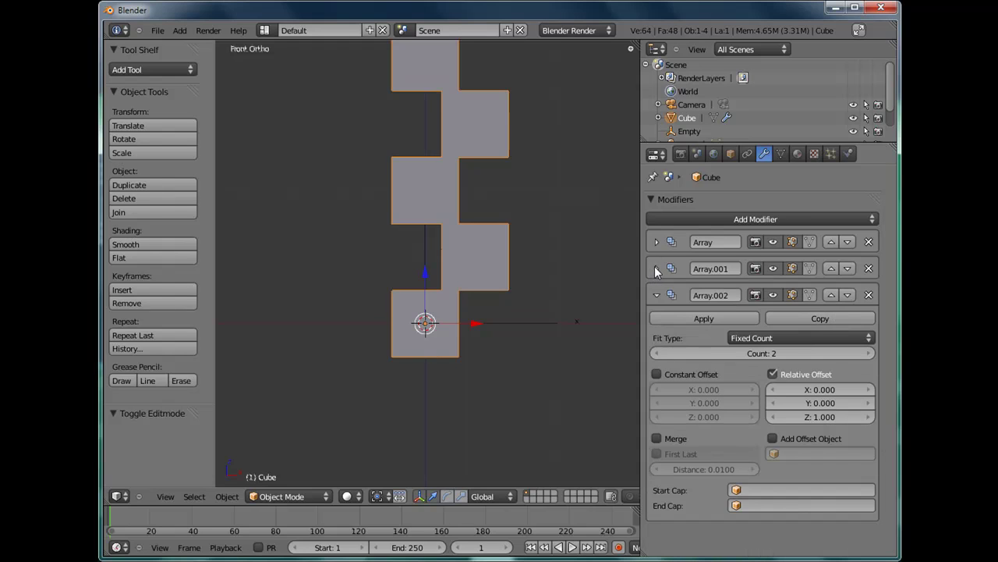
{"action": "left_click", "coordinate": [772, 374]}
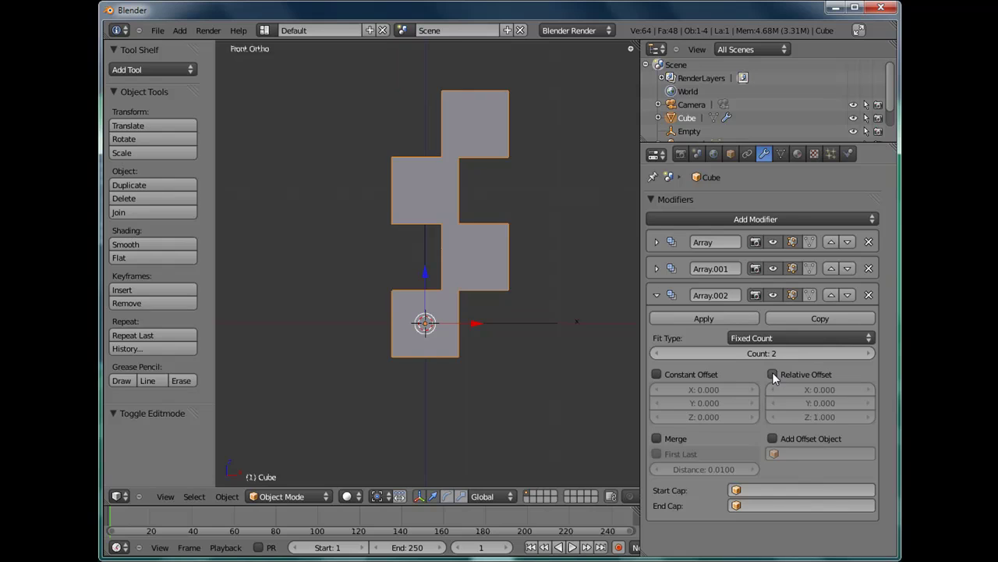
{"action": "left_click", "coordinate": [773, 439]}
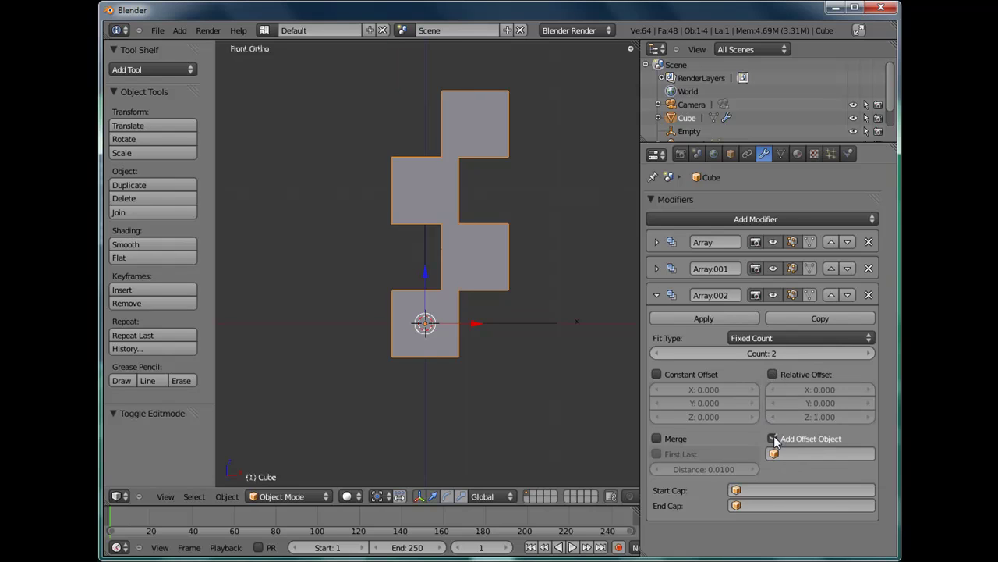
{"action": "left_click", "coordinate": [818, 454]}
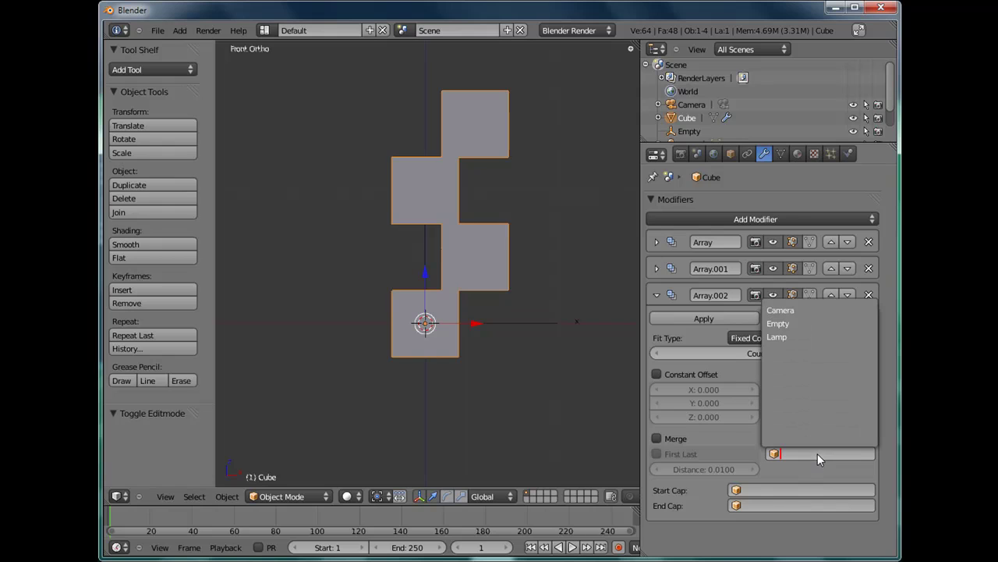
{"action": "left_click", "coordinate": [780, 323]}
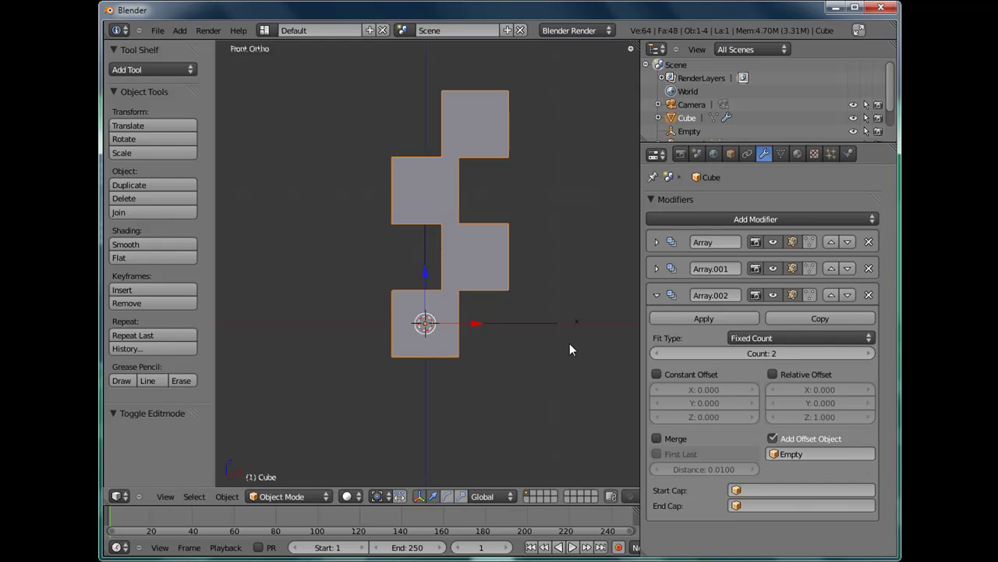
- Move the Empty 0.762 along X, creating a second four-cube column beside the first
{"action": "right_click", "coordinate": [500, 322]}
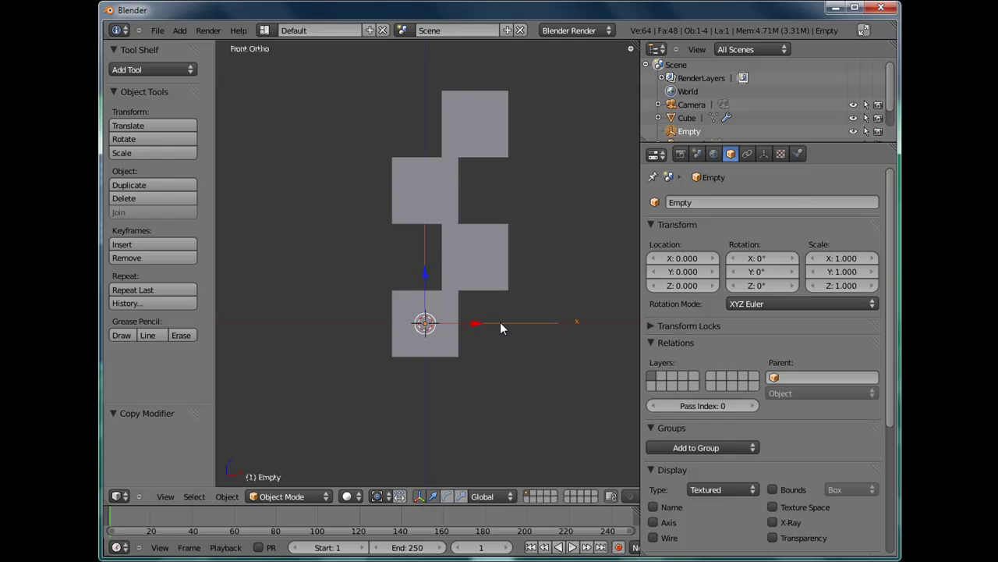
{"action": "key", "text": "g"}
{"action": "key", "text": "x"}
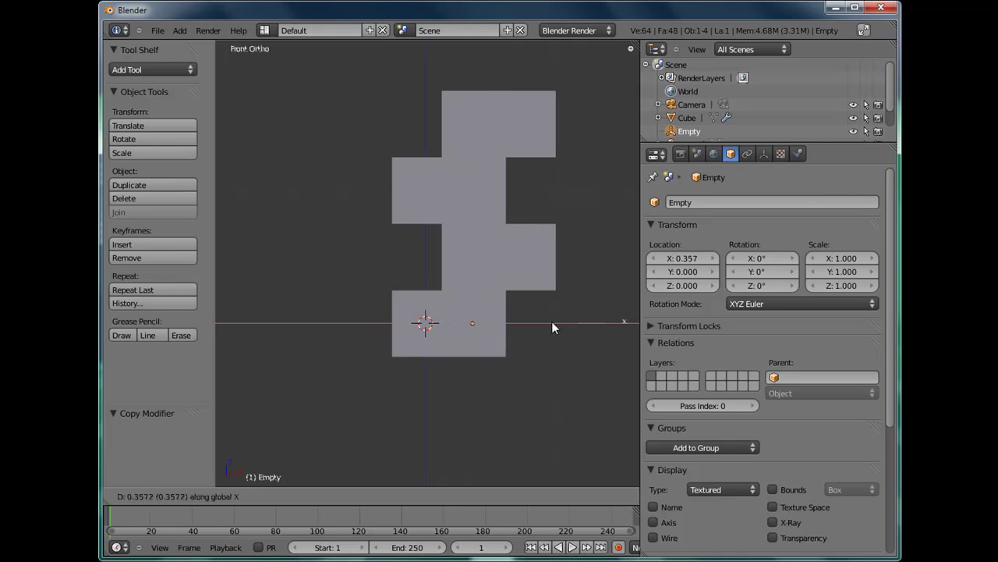
{"action": "left_click", "coordinate": [601, 328]}
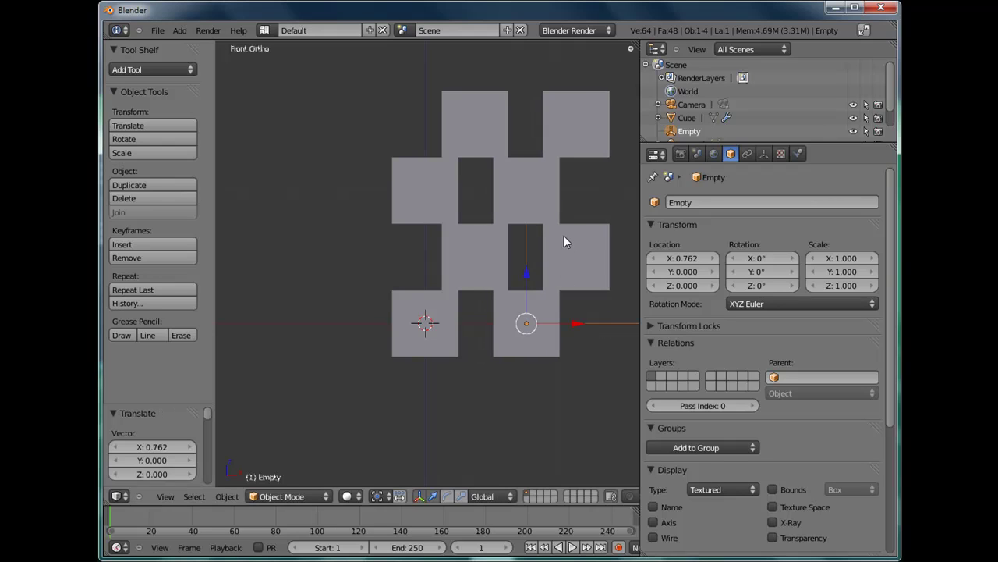
{"action": "scroll", "coordinate": [564, 233], "scroll_direction": "down", "scroll_amount": 2}
{"action": "middle_click_drag", "start_coordinate": [571, 233], "coordinate": [466, 269], "text": "shift"}
{"action": "scroll", "coordinate": [466, 269], "scroll_direction": "down", "scroll_amount": 2}
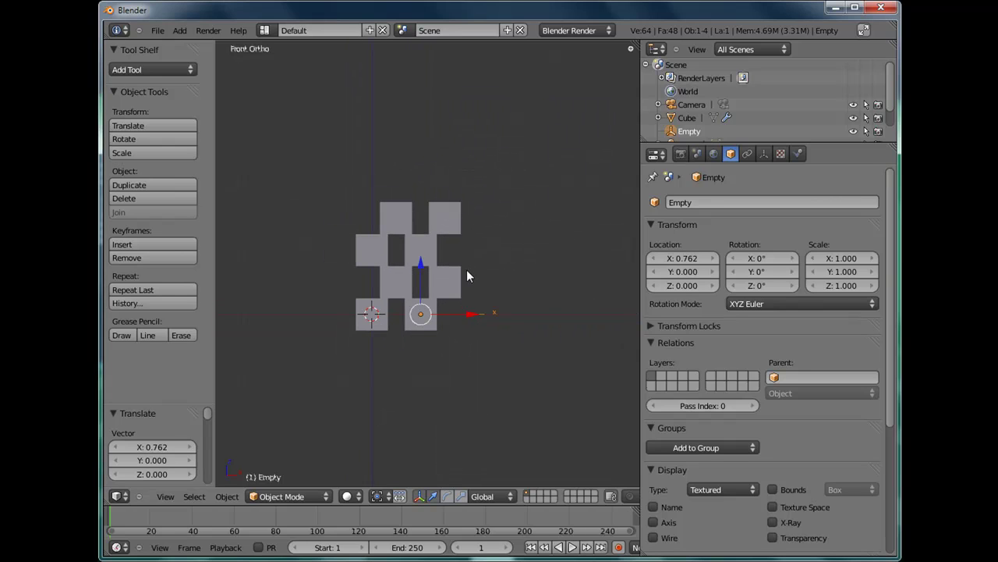
- Select the Cube and set Array.002's count to 36, then zoom out to see the row
{"action": "right_click", "coordinate": [384, 311]}
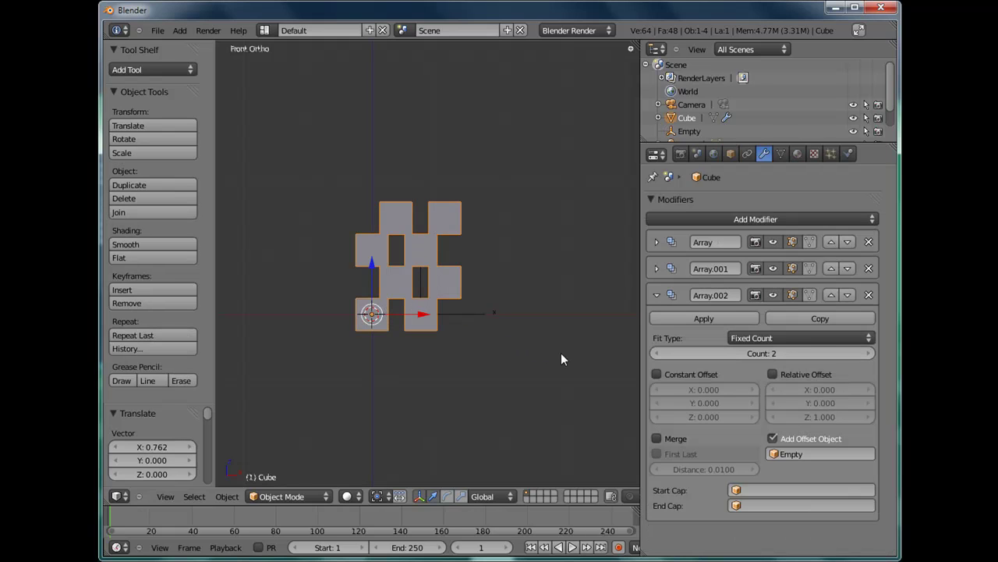
{"action": "left_click", "coordinate": [769, 353]}
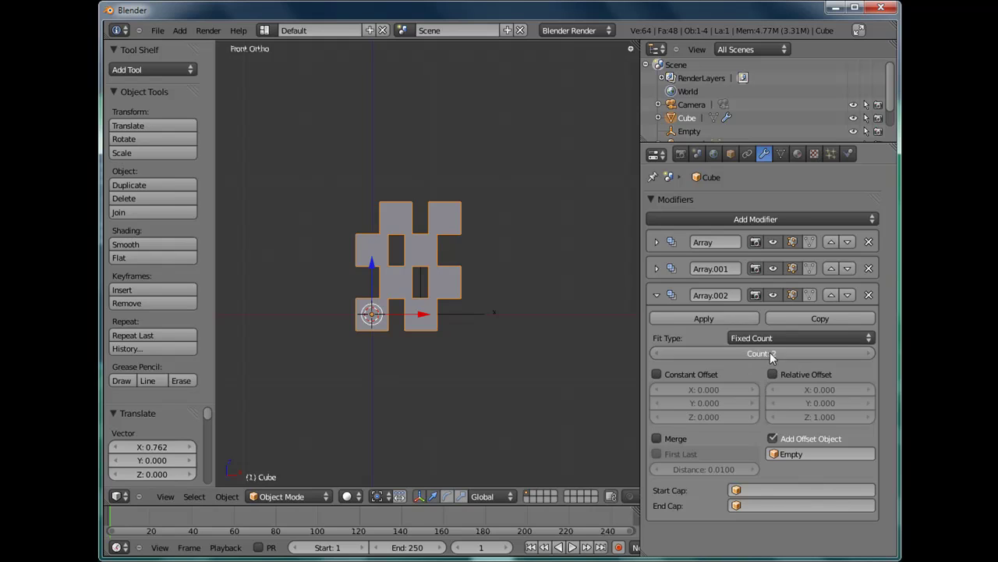
{"action": "type", "text": "36"}
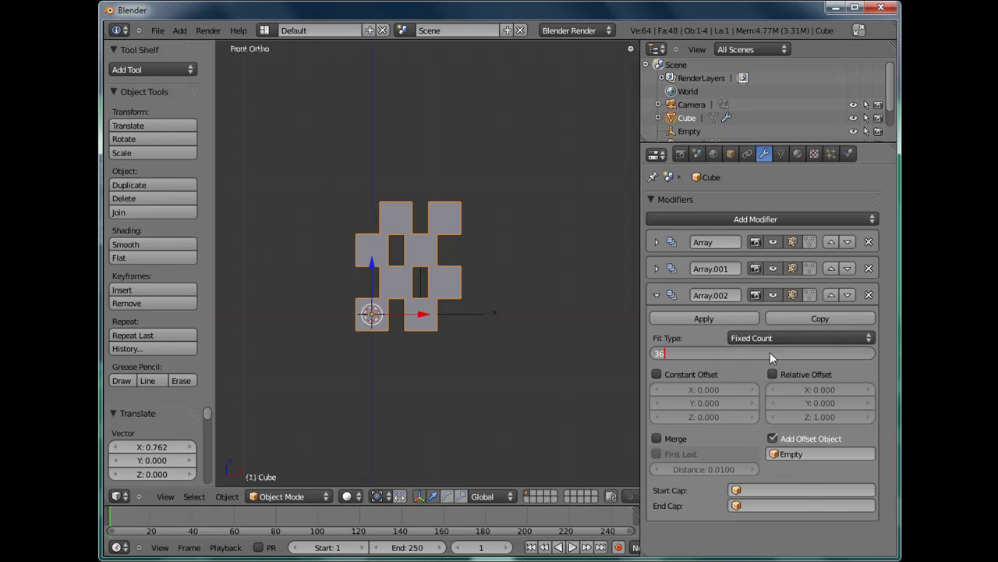
{"action": "key", "text": "Return"}
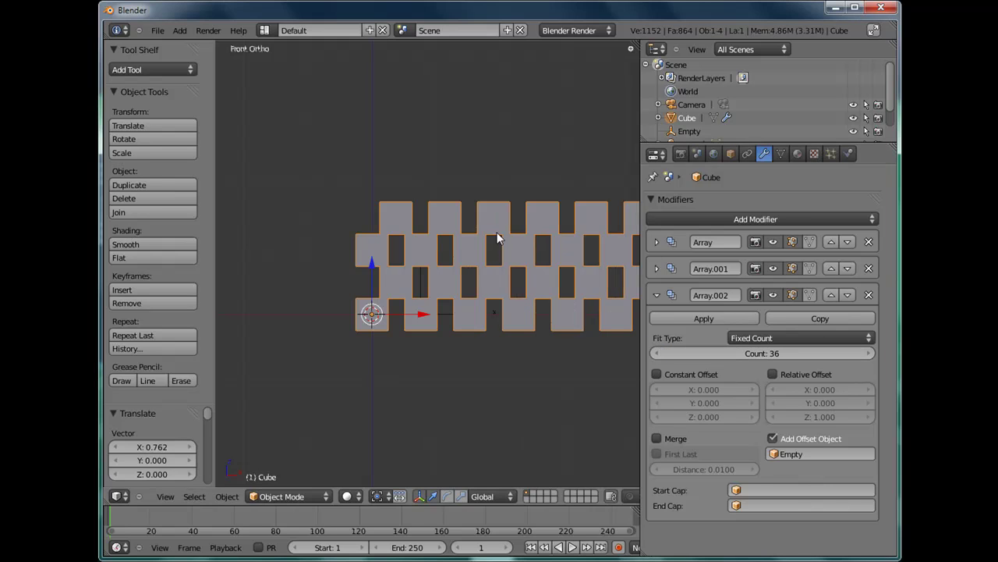
{"action": "scroll", "coordinate": [491, 228], "scroll_direction": "down", "scroll_amount": 1}
{"action": "scroll", "coordinate": [493, 230], "scroll_direction": "down", "scroll_amount": 6}
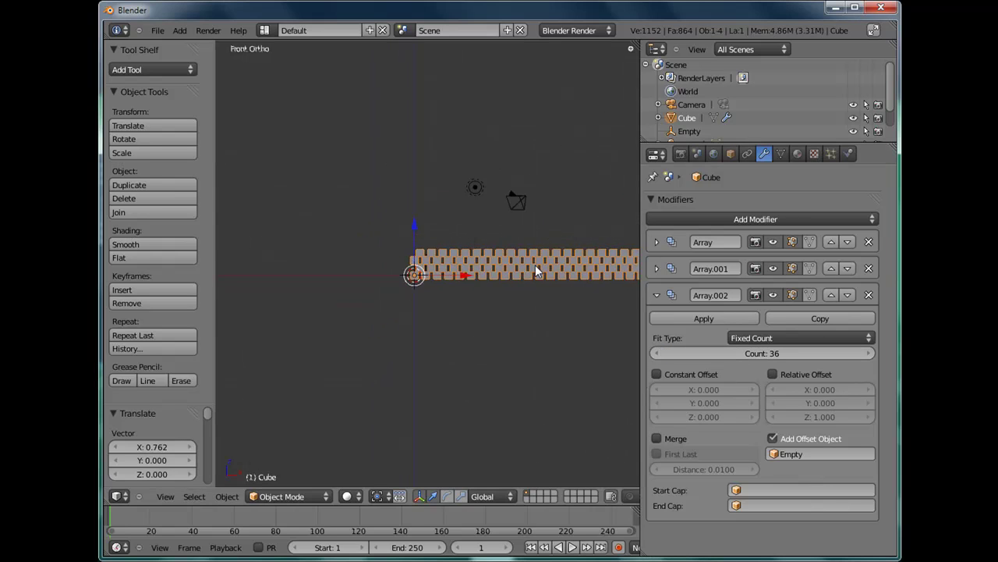
{"action": "middle_click_drag", "start_coordinate": [556, 263], "coordinate": [493, 287], "text": "shift"}
{"action": "scroll", "coordinate": [478, 265], "scroll_direction": "down", "scroll_amount": 2}
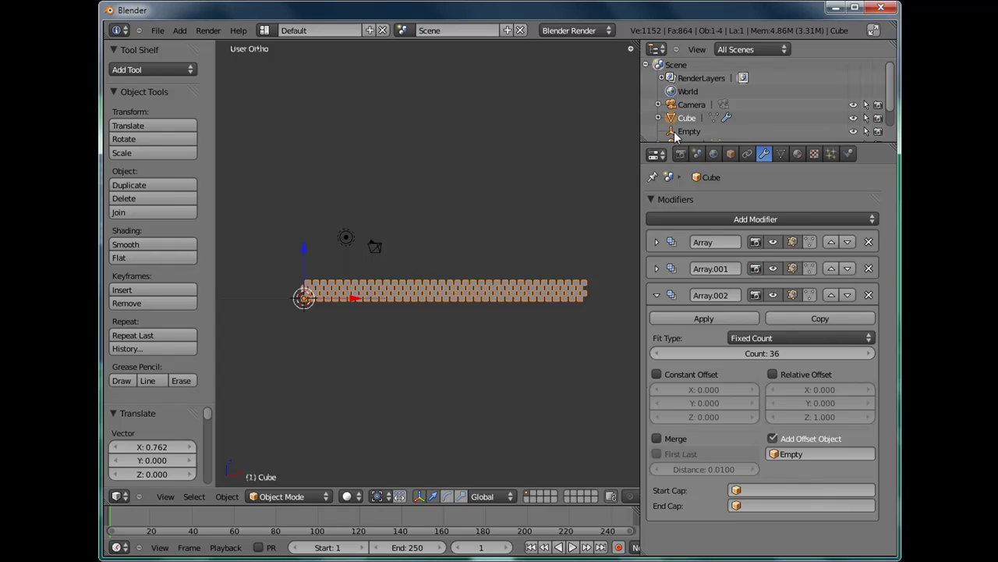
- Zoom onto the row's left end in wireframe view and select the Empty
{"action": "scroll", "coordinate": [394, 310], "scroll_direction": "up", "scroll_amount": 5}
{"action": "middle_click_drag", "start_coordinate": [394, 309], "coordinate": [533, 248], "text": "shift"}
{"action": "scroll", "coordinate": [427, 250], "scroll_direction": "up", "scroll_amount": 3}
{"action": "middle_click_drag", "start_coordinate": [427, 250], "coordinate": [576, 387], "text": "shift"}
{"action": "key", "text": "z"}
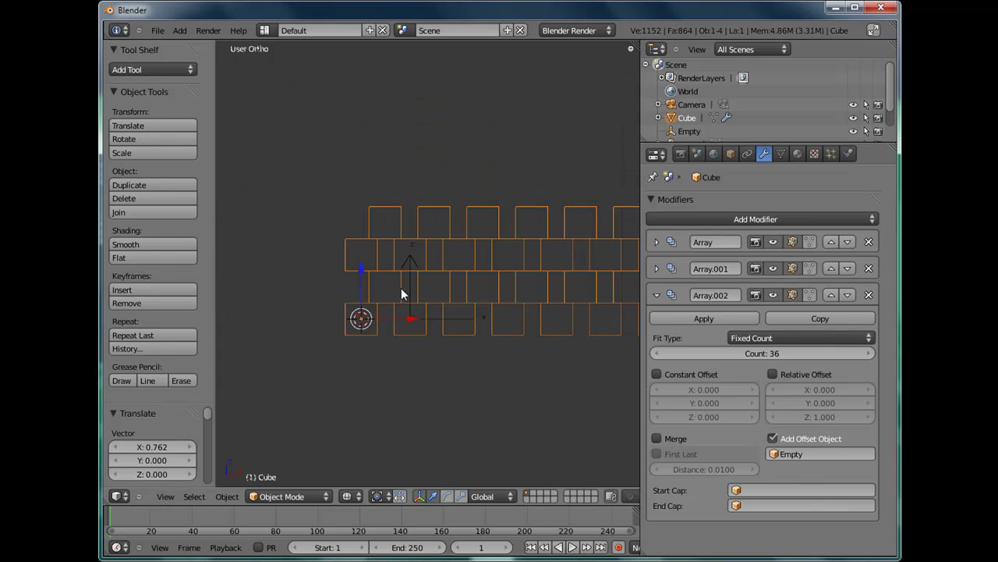
{"action": "right_click", "coordinate": [409, 287]}
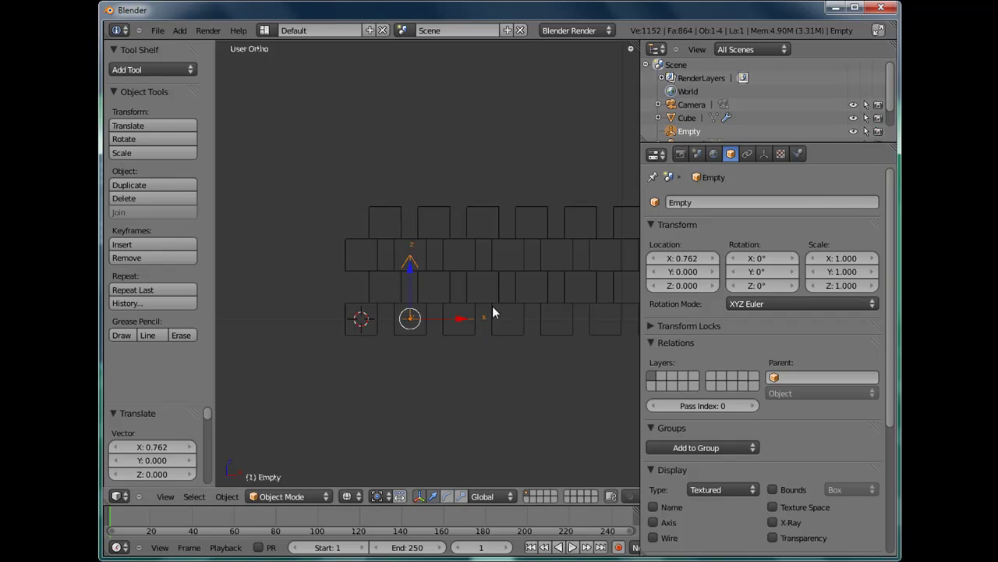
- Rotate the Empty 10° around Z, then view the ring in solid shading from the front
{"action": "key", "text": "r"}
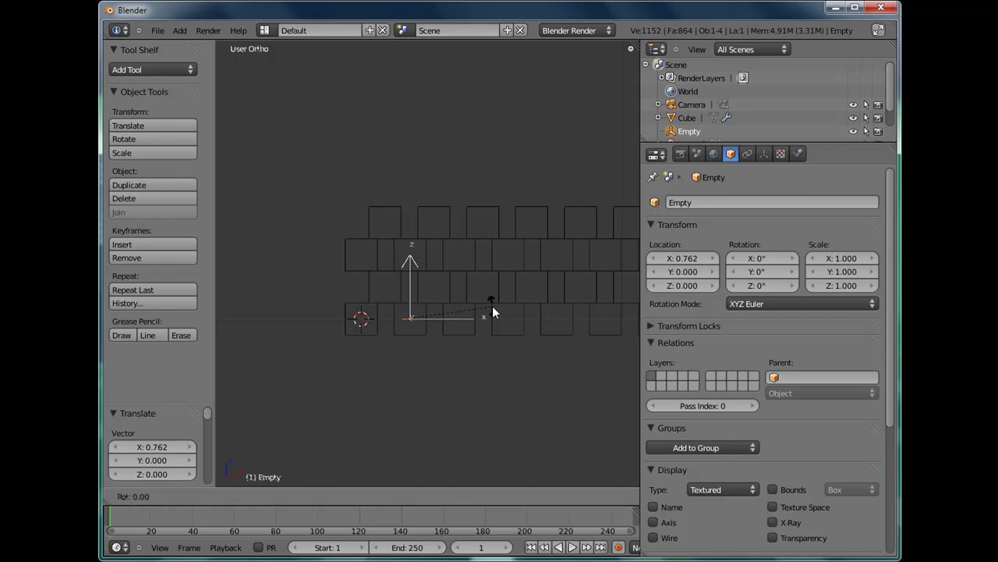
{"action": "type", "text": "z"}
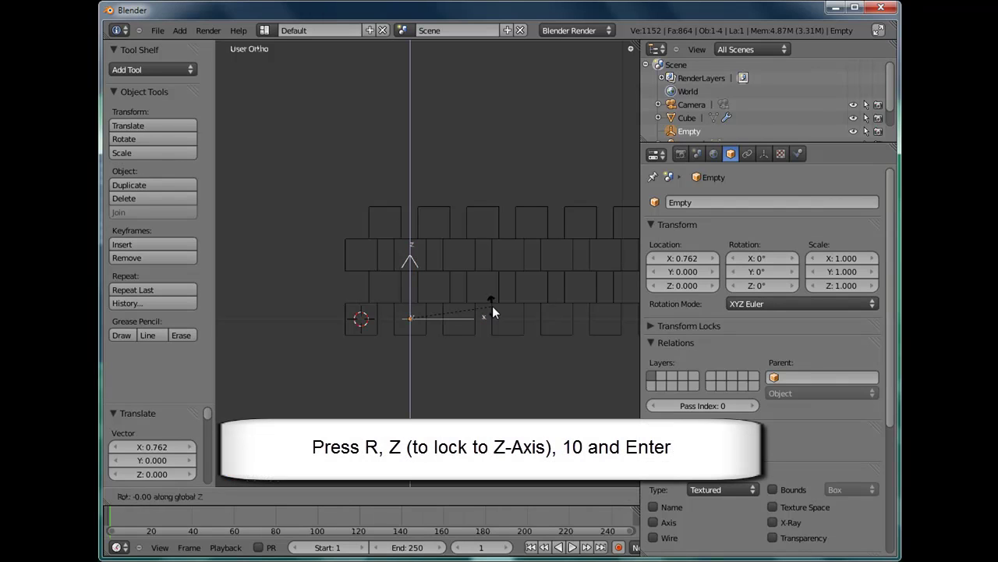
{"action": "type", "text": "10"}
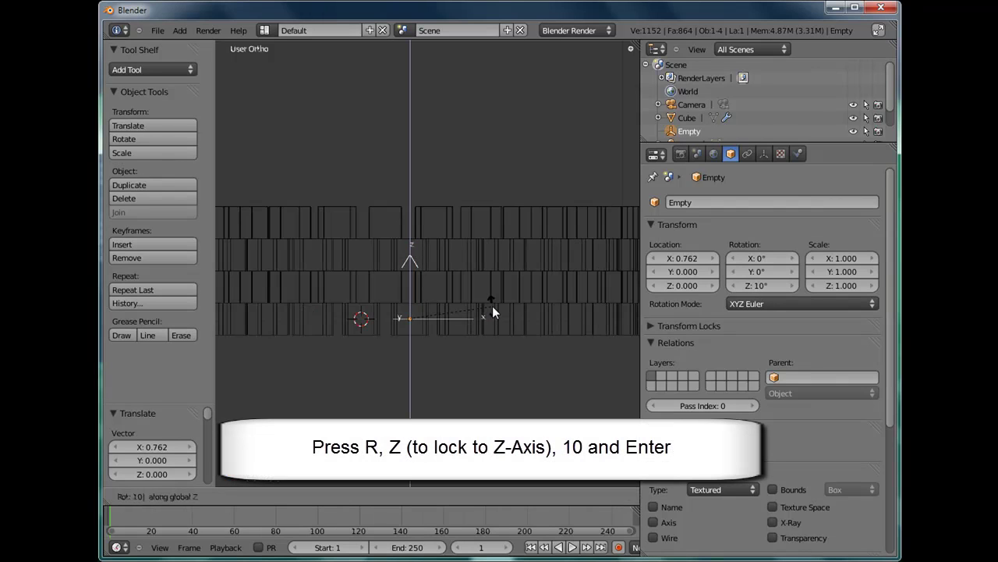
{"action": "key", "text": "Return"}
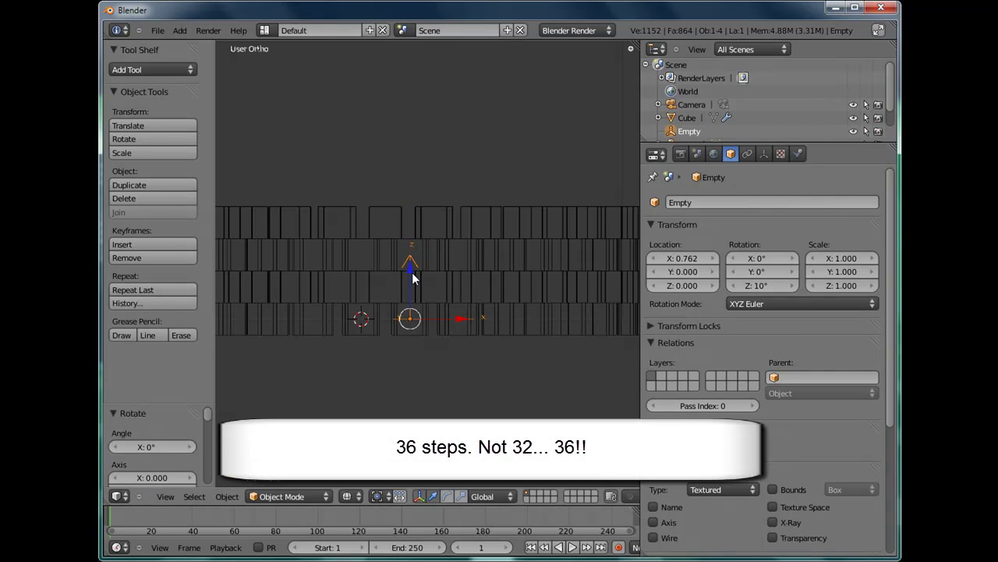
{"action": "scroll", "coordinate": [412, 271], "scroll_direction": "down", "scroll_amount": 3}
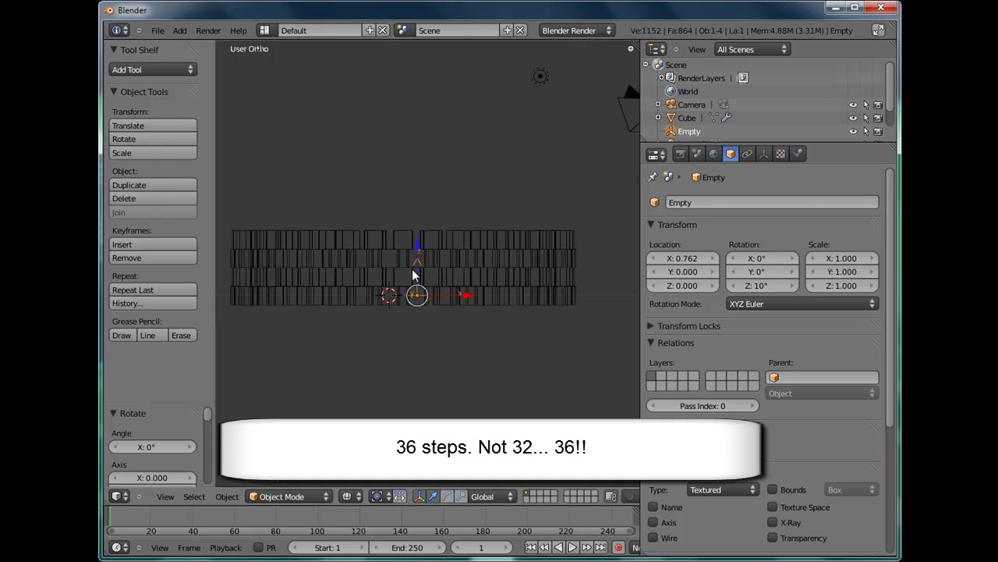
{"action": "key", "text": "z"}
{"action": "middle_click_drag", "start_coordinate": [391, 260], "coordinate": [457, 277], "text": "shift"}
{"action": "key", "text": "KP_1"}
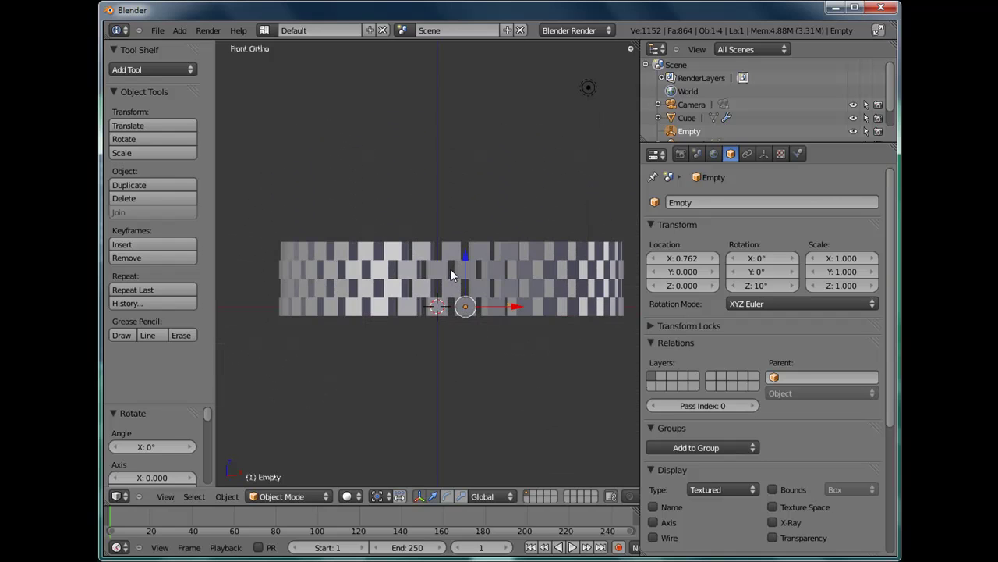
- Add a Bevel modifier to the Cube and narrow its width to 0.0060
{"action": "right_click", "coordinate": [444, 310]}
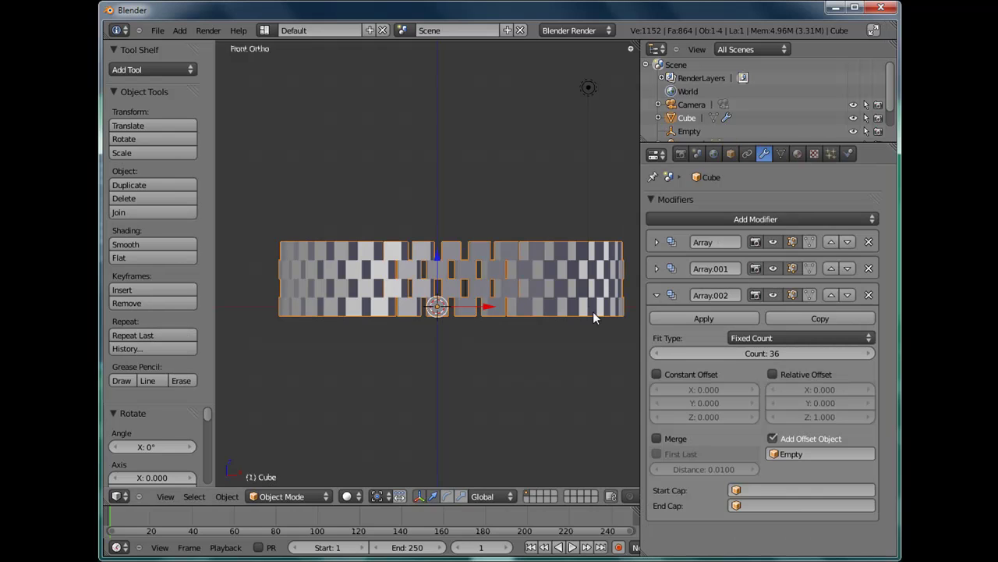
{"action": "left_click", "coordinate": [655, 294]}
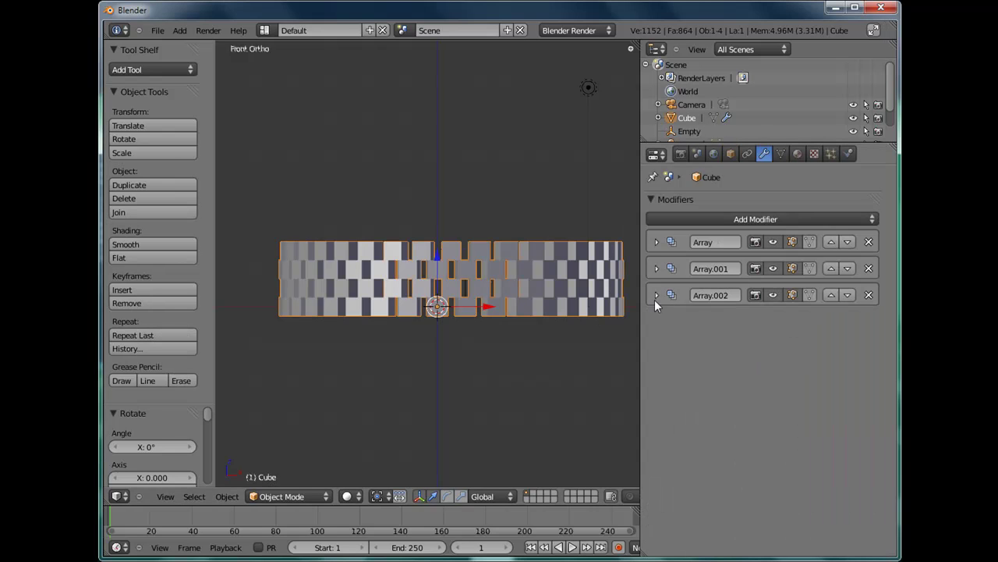
{"action": "left_click", "coordinate": [758, 220]}
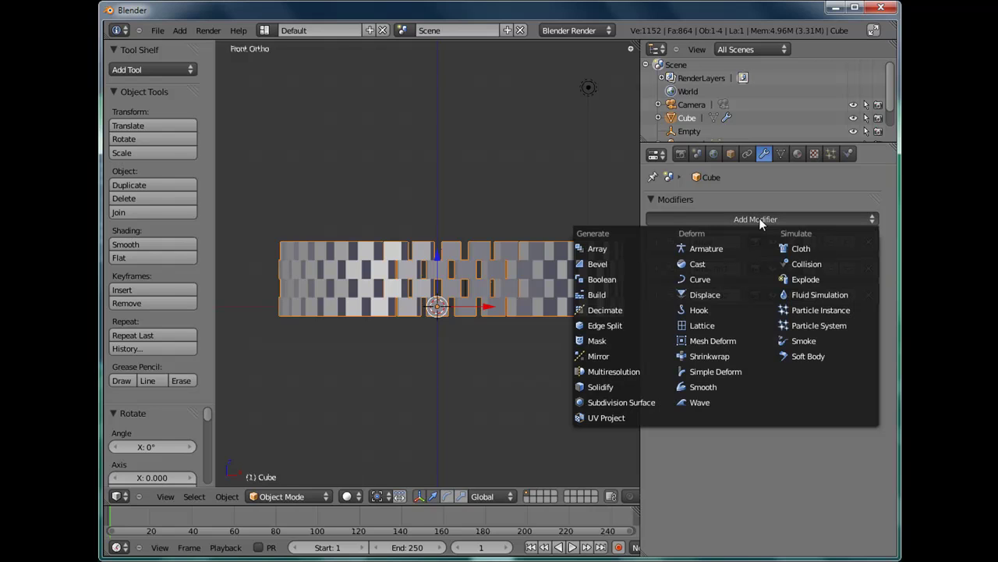
{"action": "left_click", "coordinate": [603, 264]}
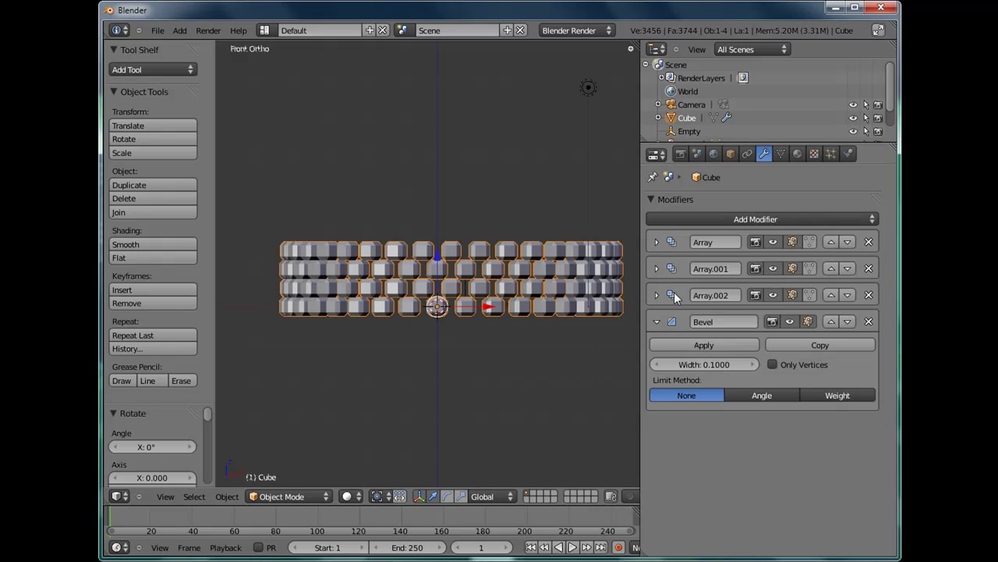
{"action": "left_click_drag", "start_coordinate": [728, 365], "coordinate": [663, 359]}
- Inspect the bevelled bricks up close, then return to a zoomed-out front view
{"action": "scroll", "coordinate": [512, 280], "scroll_direction": "up", "scroll_amount": 8}
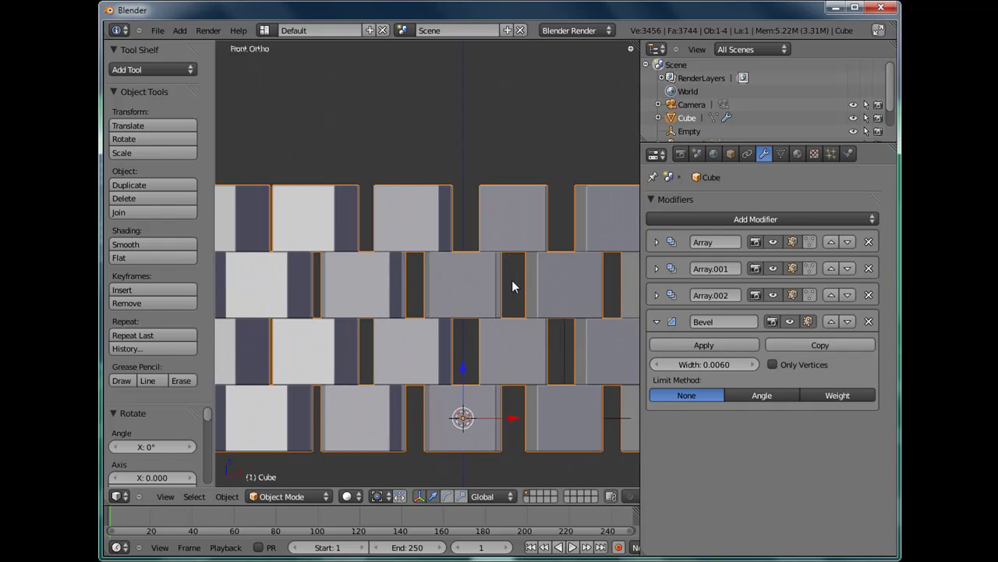
{"action": "middle_click_drag", "start_coordinate": [449, 290], "coordinate": [429, 348]}
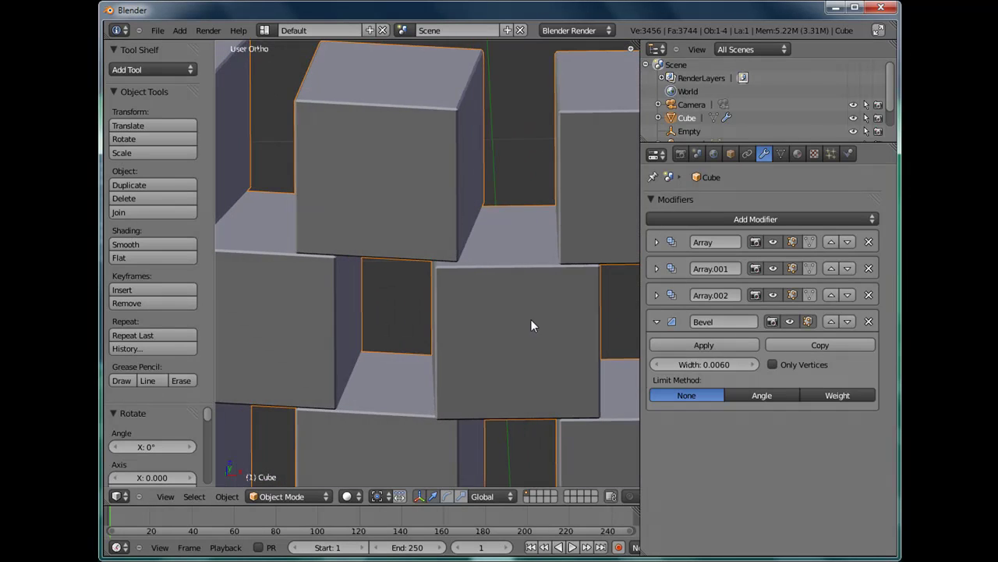
{"action": "scroll", "coordinate": [551, 316], "scroll_direction": "down", "scroll_amount": 7}
{"action": "scroll", "coordinate": [555, 330], "scroll_direction": "down", "scroll_amount": 5}
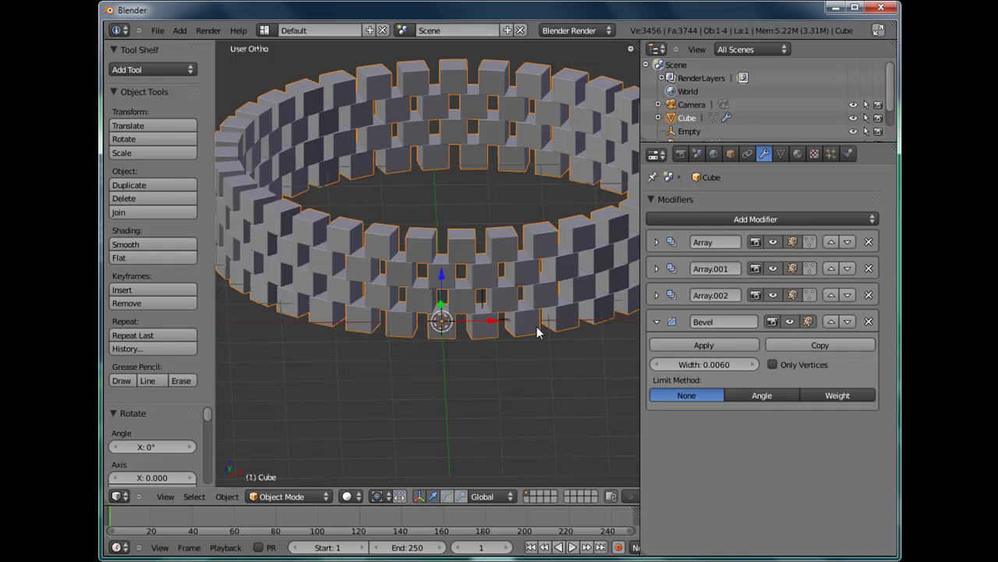
{"action": "key", "text": "KP_1"}
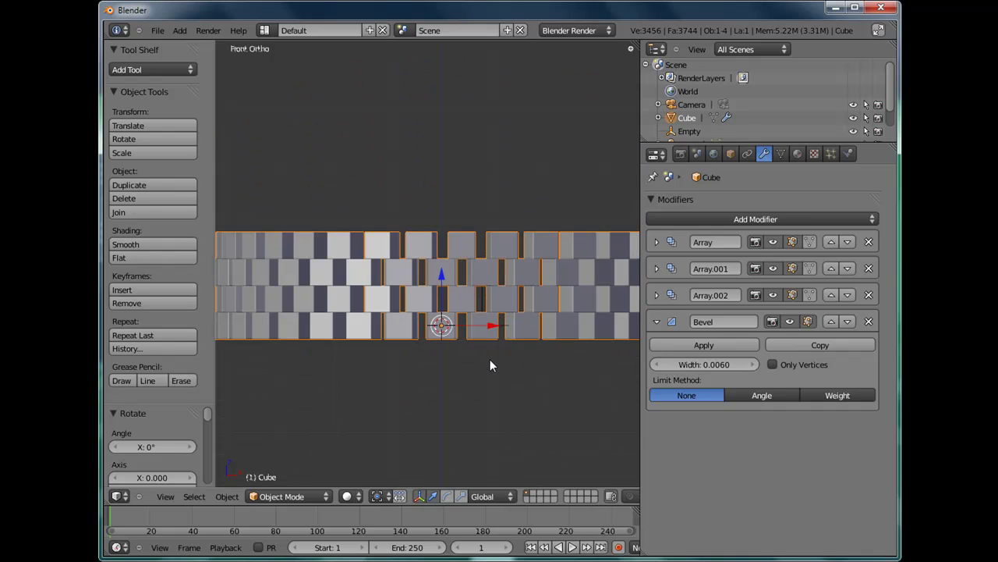
{"action": "scroll", "coordinate": [490, 360], "scroll_direction": "down", "scroll_amount": 4}
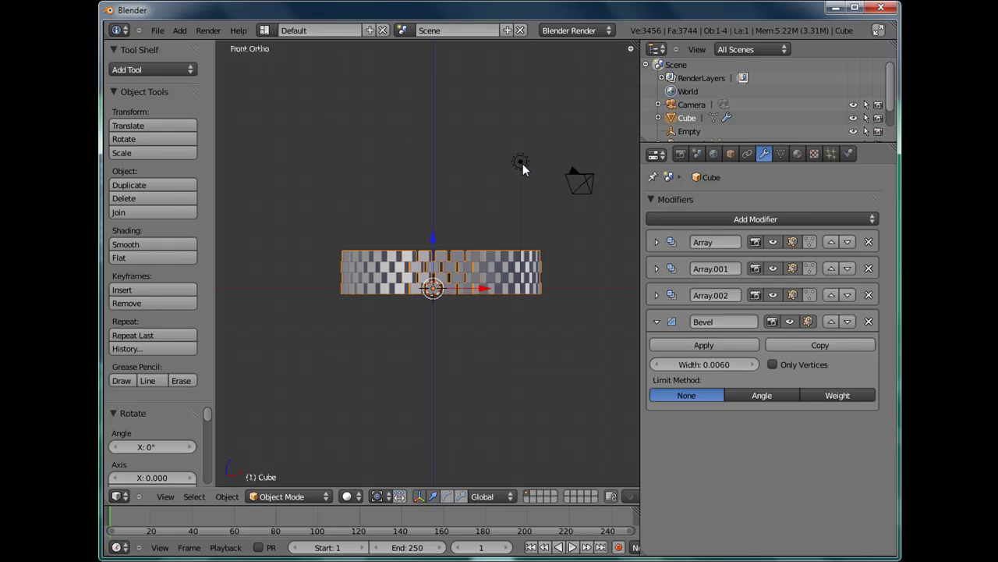
- Select the lamp and move it to the brick ring's centre, constraining along Y in top view
{"action": "right_click", "coordinate": [523, 164]}
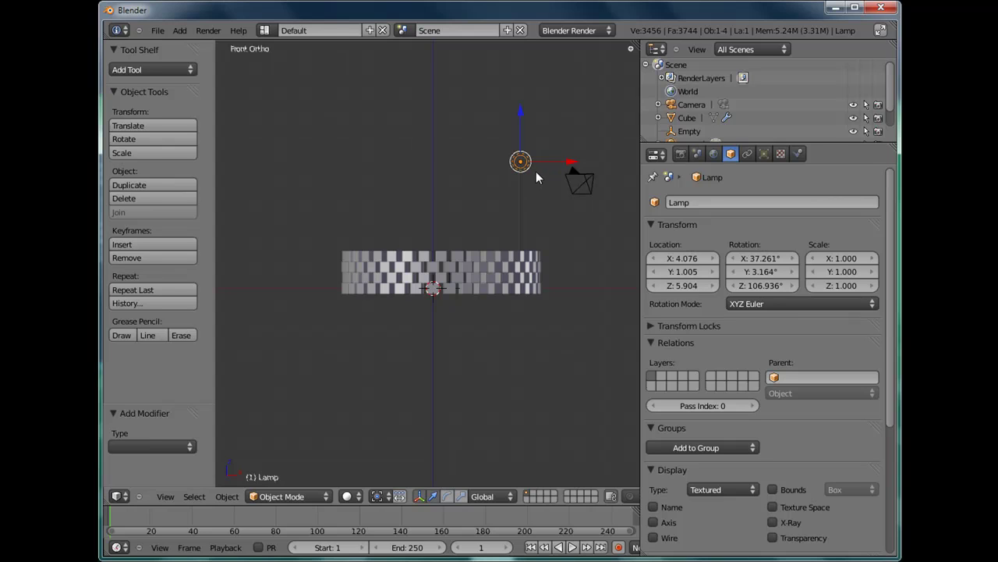
{"action": "key", "text": "g"}
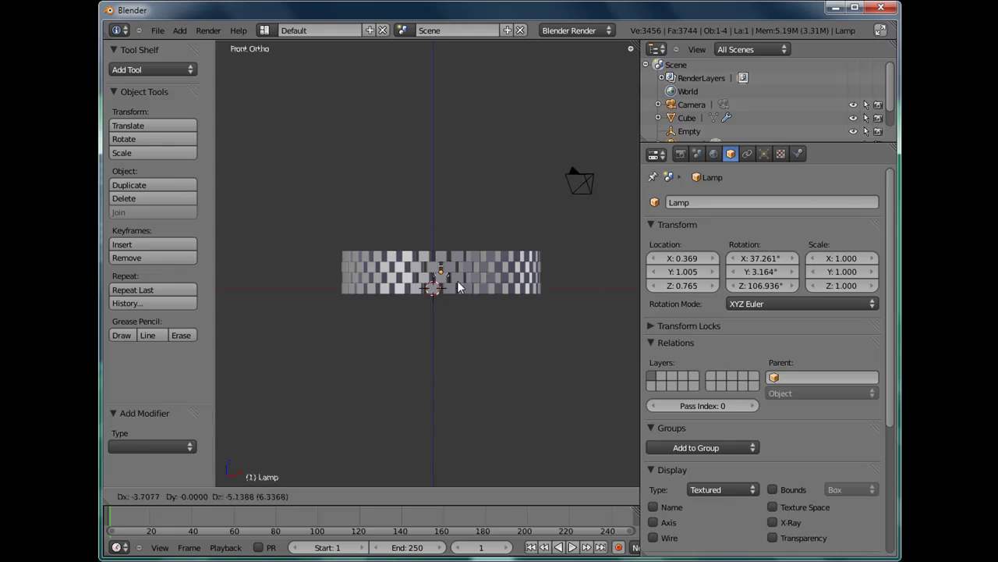
{"action": "left_click", "coordinate": [457, 287]}
{"action": "key", "text": "KP_7"}
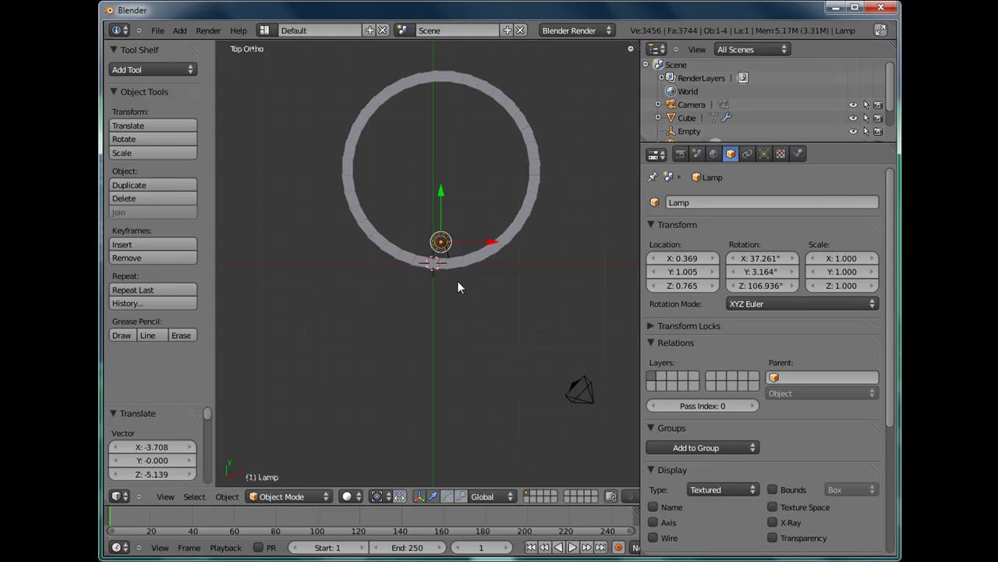
{"action": "key", "text": "g"}
{"action": "key", "text": "y"}
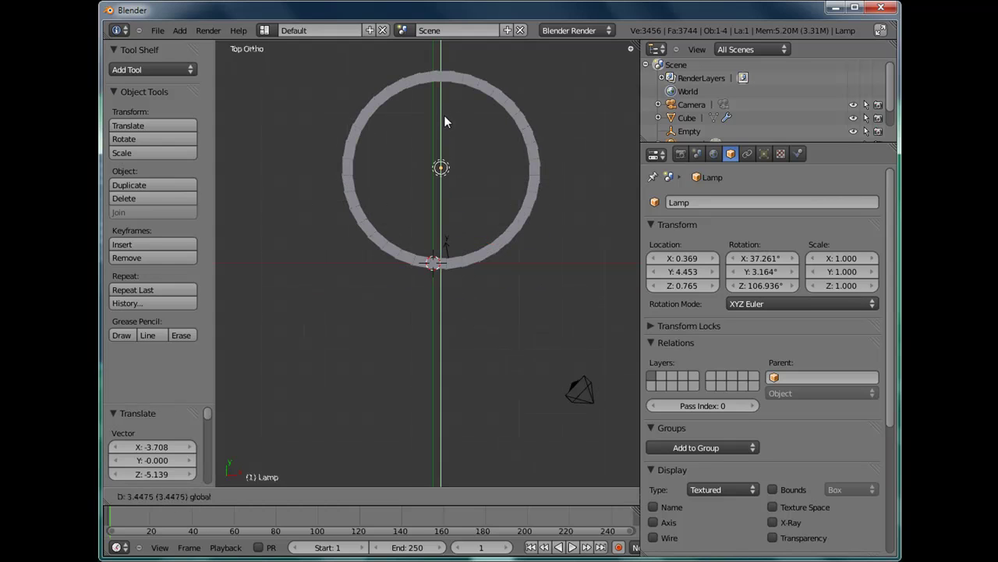
{"action": "left_click", "coordinate": [444, 119]}
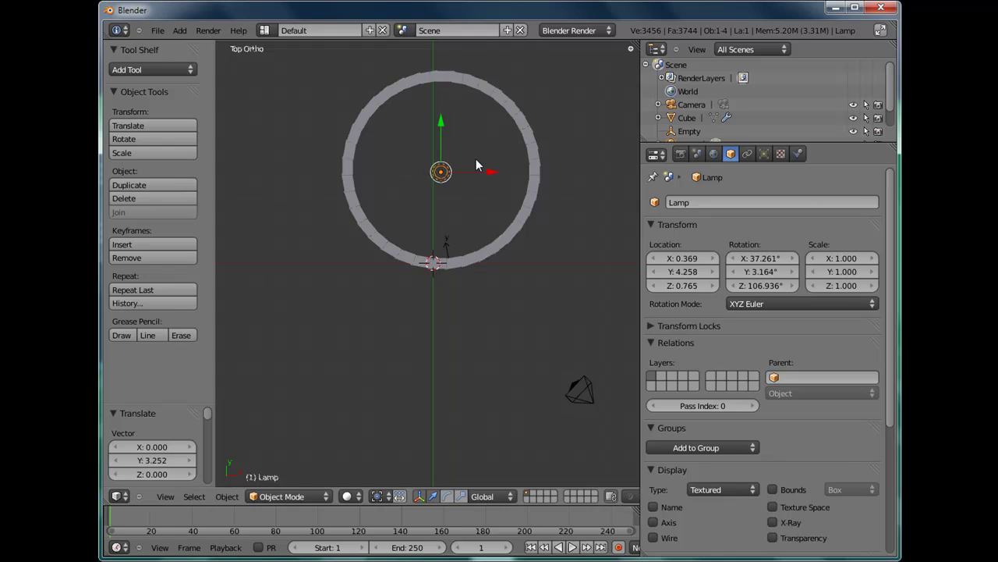
- Lower the lamp along Z to 0.277 near the wall's base and show its point-lamp settings
{"action": "key", "text": "KP_1"}
{"action": "key", "text": "g"}
{"action": "key", "text": "z"}
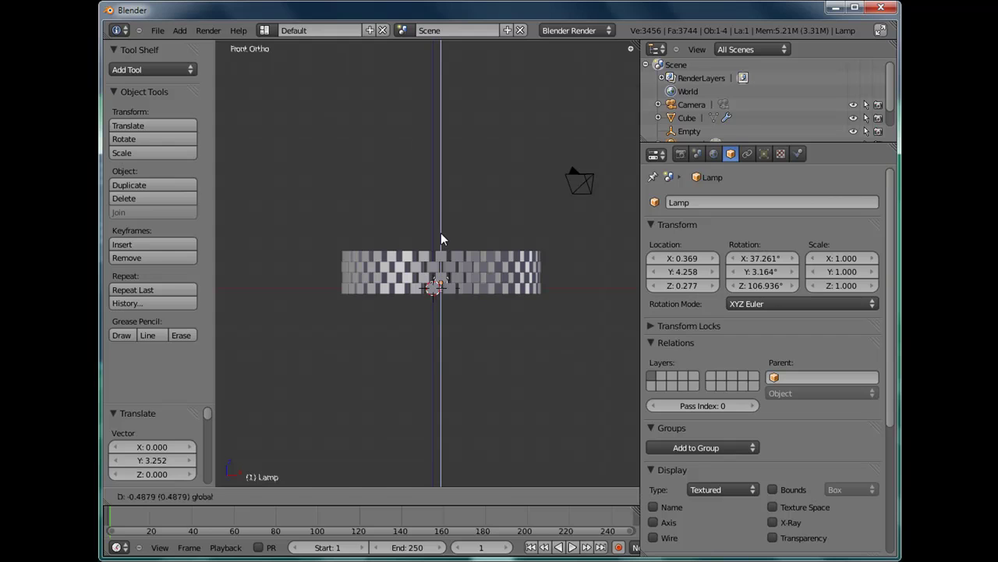
{"action": "left_click", "coordinate": [441, 234]}
{"action": "scroll", "coordinate": [458, 325], "scroll_direction": "up", "scroll_amount": 7}
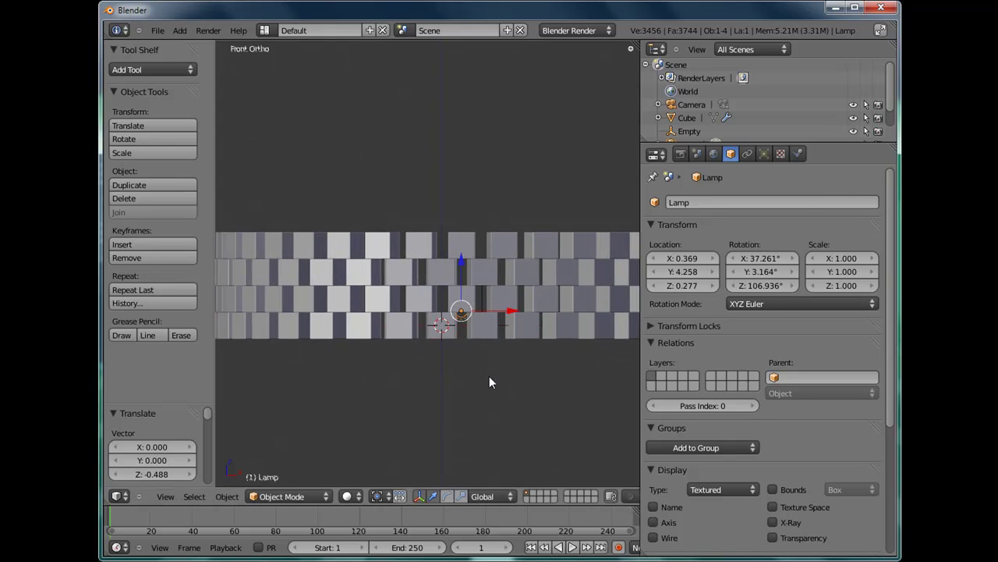
{"action": "scroll", "coordinate": [479, 340], "scroll_direction": "up", "scroll_amount": 1}
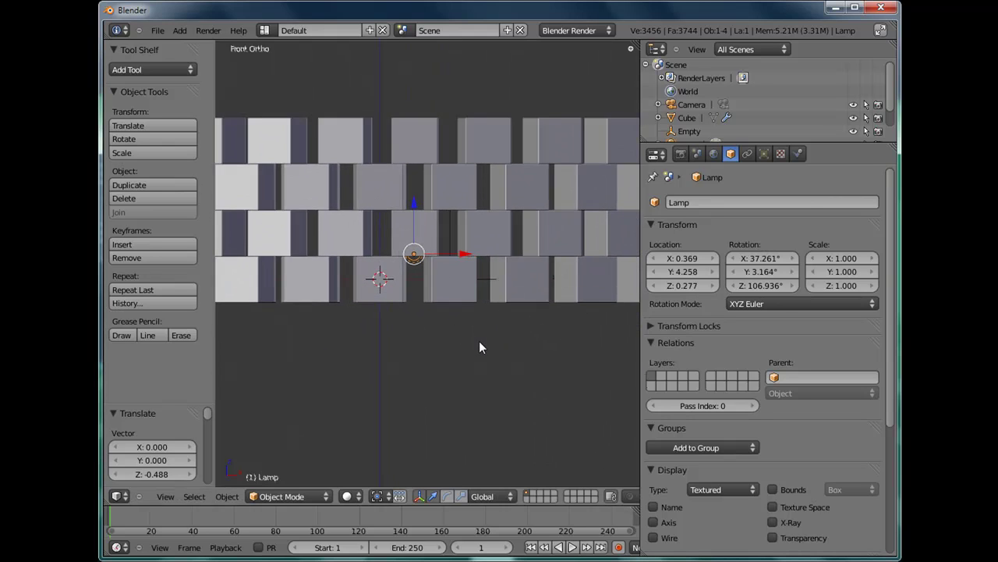
{"action": "left_click", "coordinate": [765, 154]}
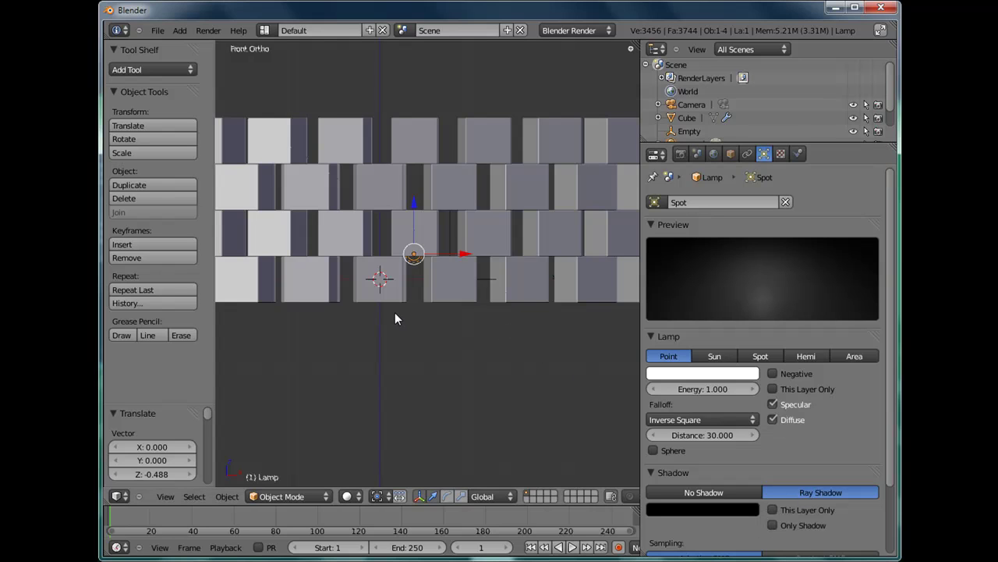
- In the zoomed front view, set the 3D cursor on the ring's bottom edge directly under the lamp
{"action": "scroll", "coordinate": [396, 328], "scroll_direction": "up", "scroll_amount": 5}
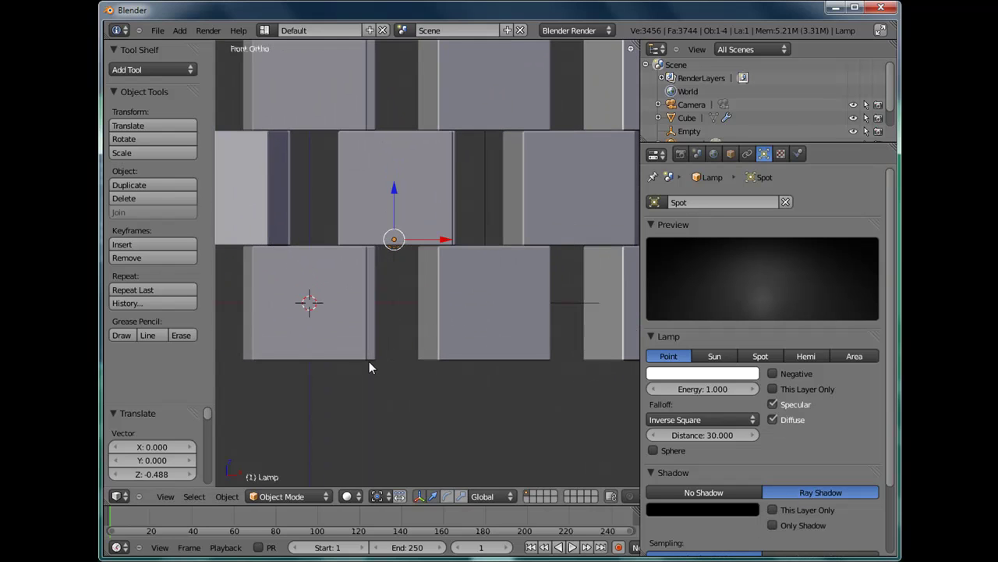
{"action": "left_click", "coordinate": [367, 360]}
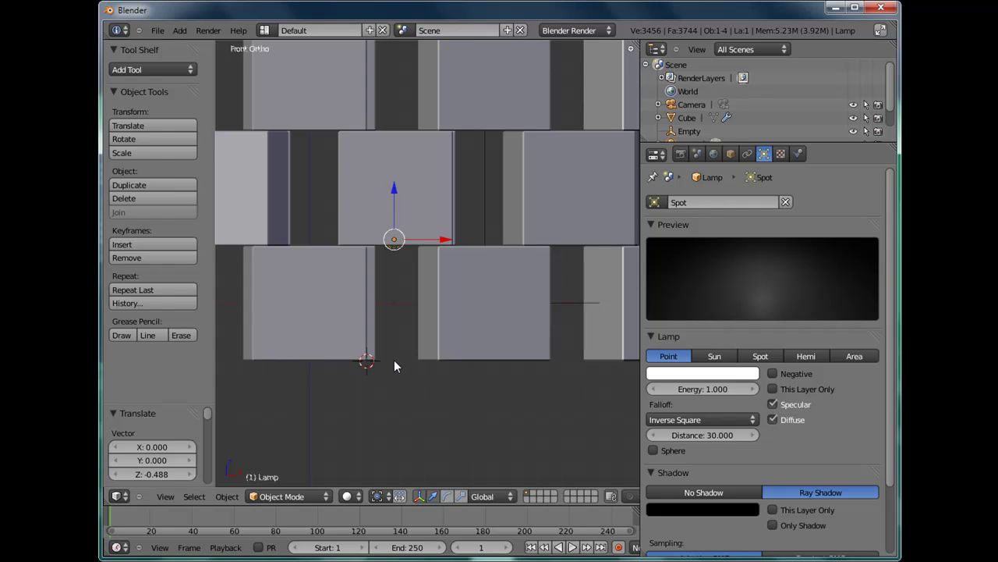
{"action": "left_click", "coordinate": [394, 360]}
{"action": "scroll", "coordinate": [402, 371], "scroll_direction": "down", "scroll_amount": 4}
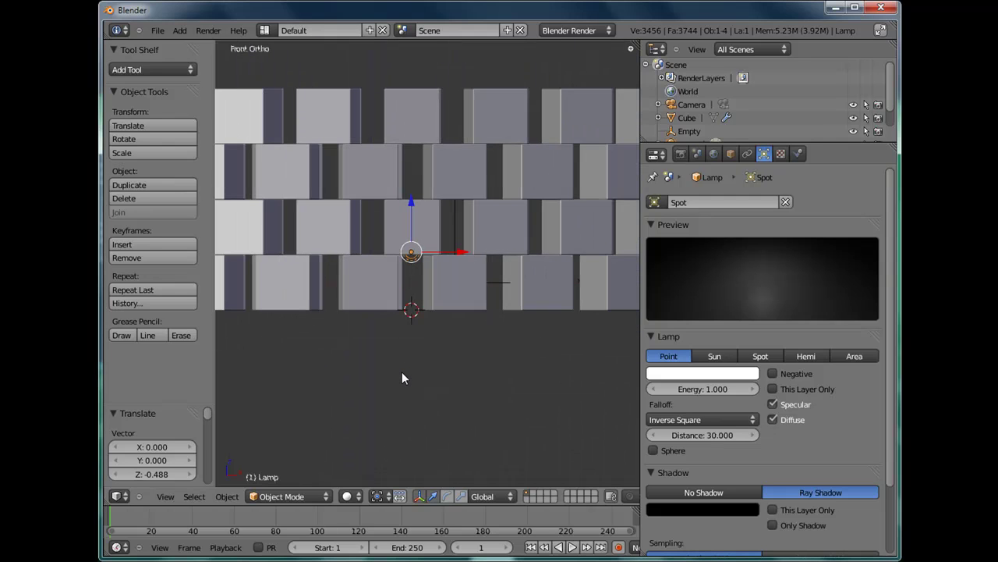
- From top view, put the 3D cursor at the ring's centre and hide the transform manipulator
{"action": "key", "text": "KP_7"}
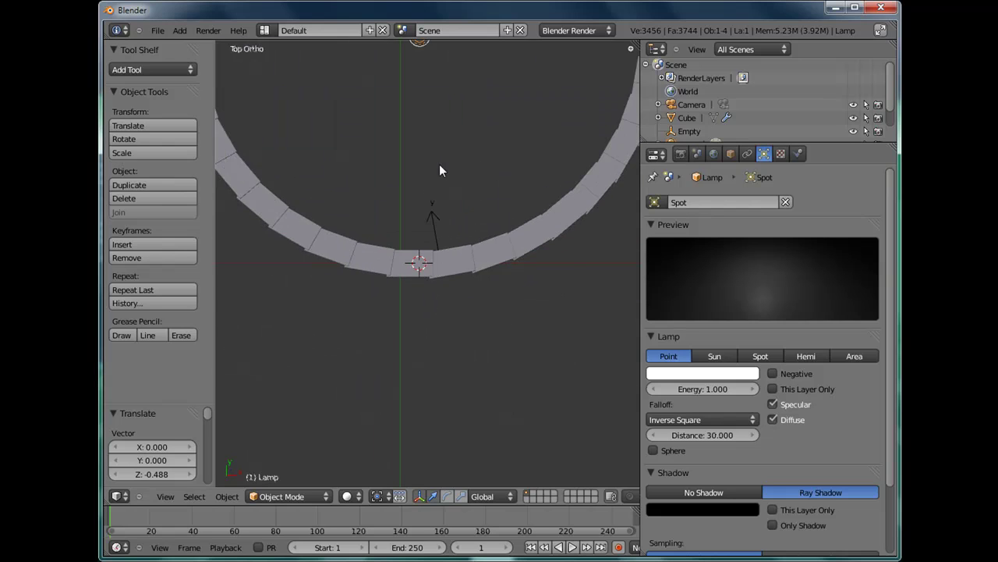
{"action": "middle_click_drag", "start_coordinate": [439, 181], "coordinate": [434, 343], "text": "shift"}
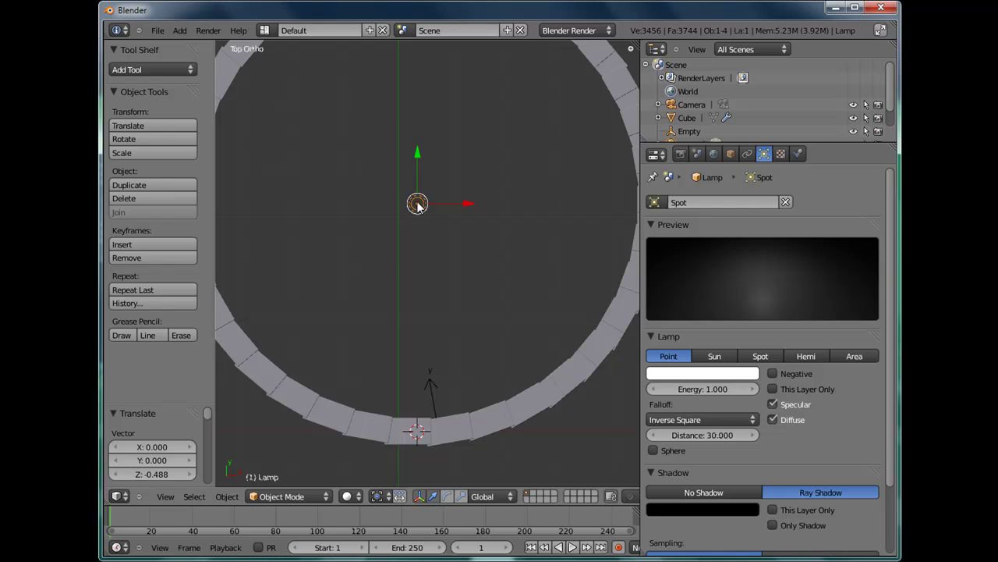
{"action": "left_click", "coordinate": [397, 203]}
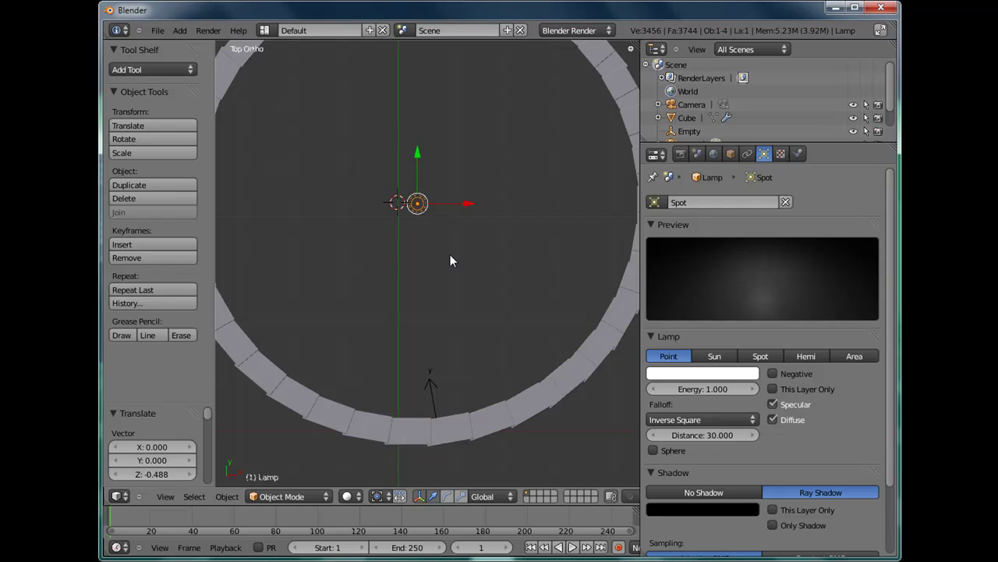
{"action": "middle_click_drag", "start_coordinate": [373, 270], "coordinate": [417, 315], "text": "shift"}
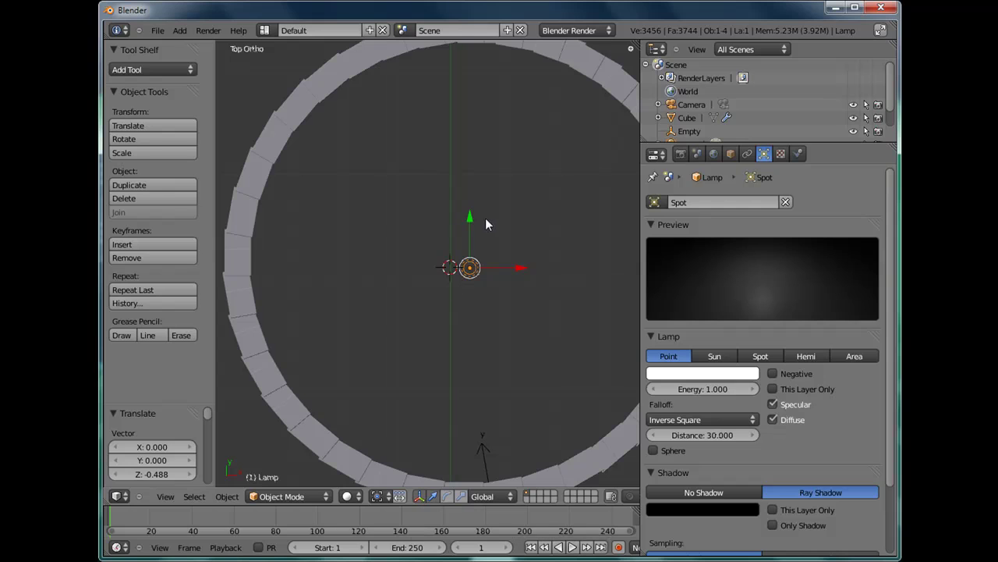
{"action": "key", "text": "ctrl+space"}
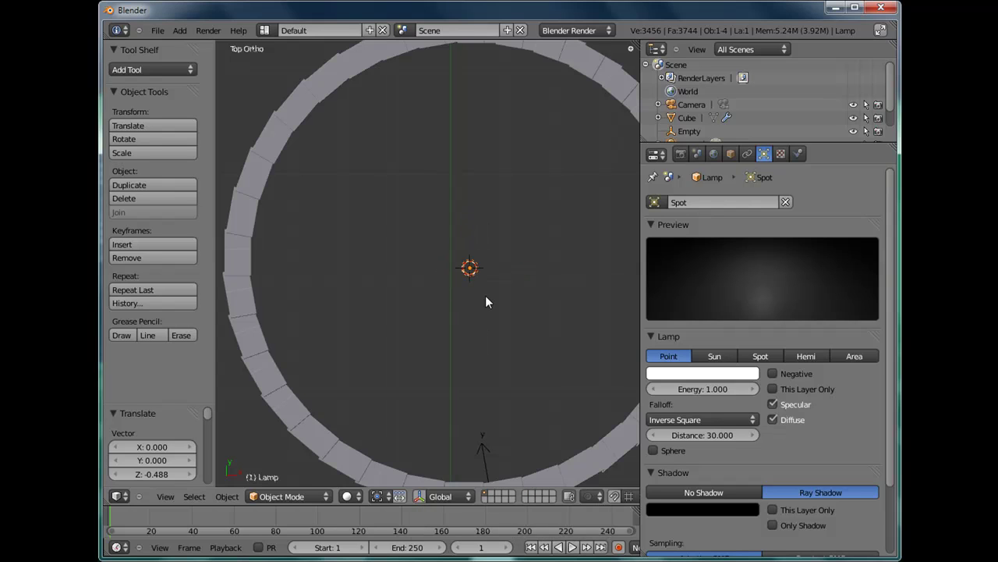
- Add a mesh plane at the cursor and scale it up 20 times
{"action": "key", "text": "shift+a"}
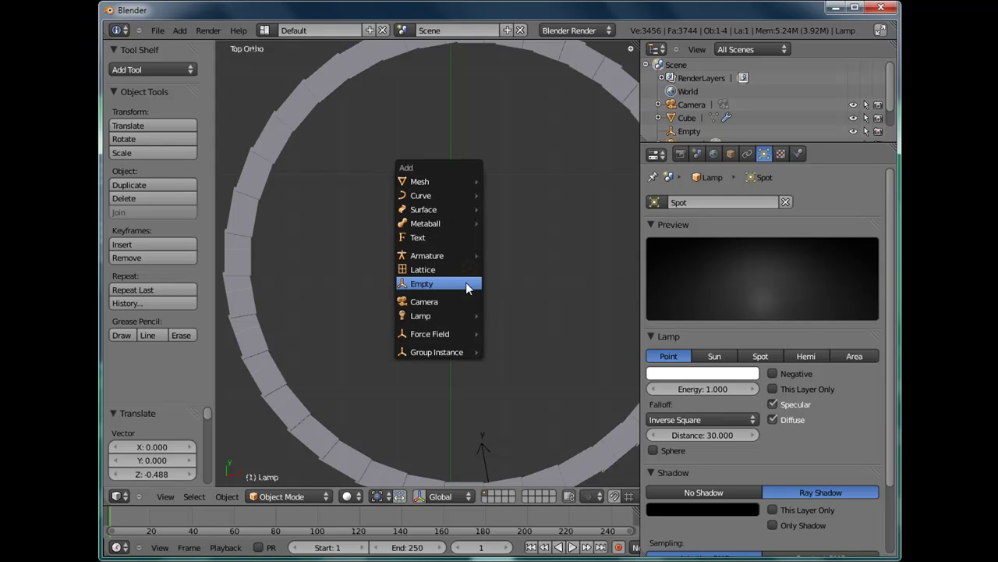
{"action": "mouse_move", "coordinate": [465, 182]}
{"action": "left_click", "coordinate": [513, 183]}
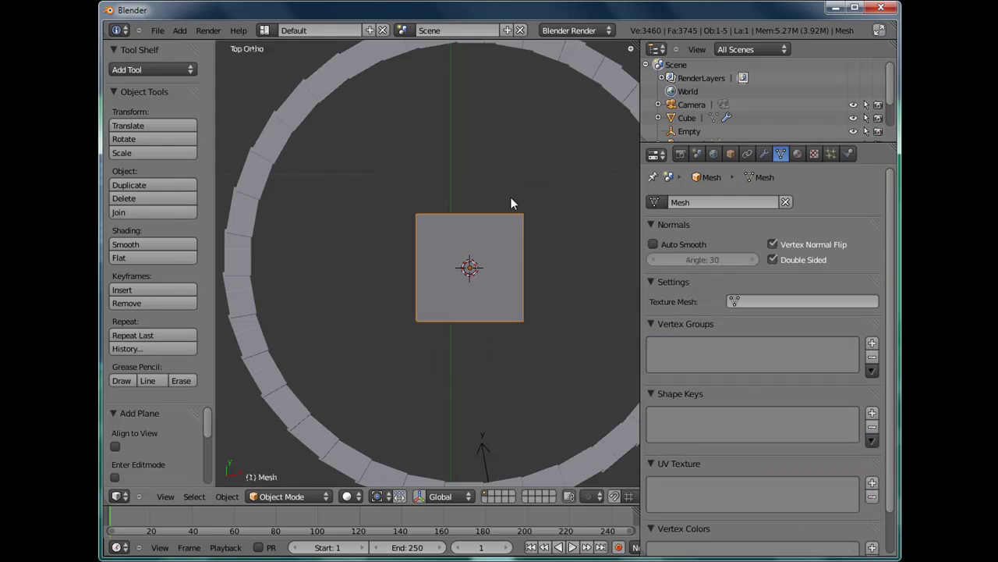
{"action": "scroll", "coordinate": [512, 284], "scroll_direction": "down", "scroll_amount": 4}
{"action": "middle_click_drag", "start_coordinate": [505, 245], "coordinate": [454, 249], "text": "shift"}
{"action": "scroll", "coordinate": [454, 248], "scroll_direction": "down", "scroll_amount": 3}
{"action": "scroll", "coordinate": [460, 302], "scroll_direction": "down", "scroll_amount": 2}
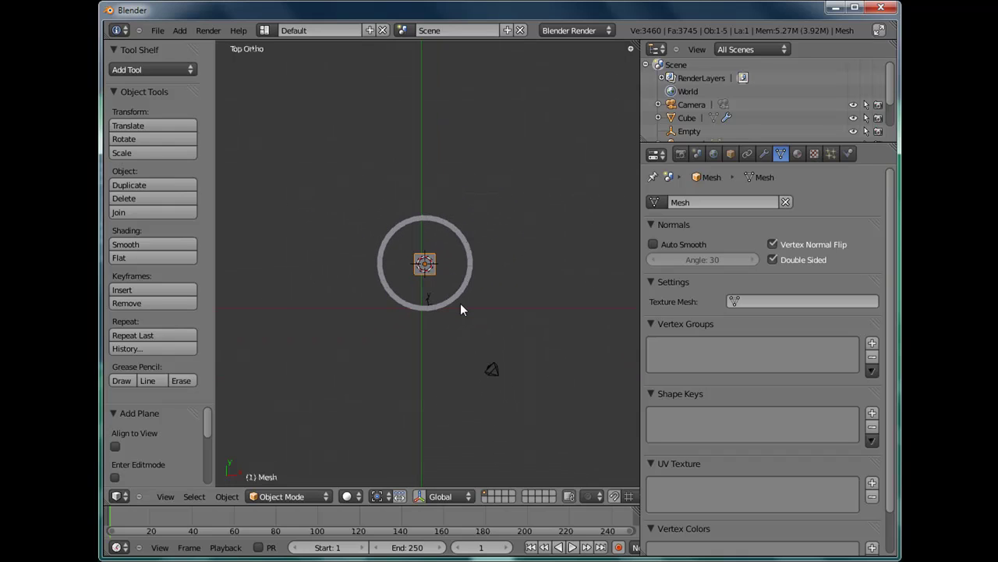
{"action": "type", "text": "s"}
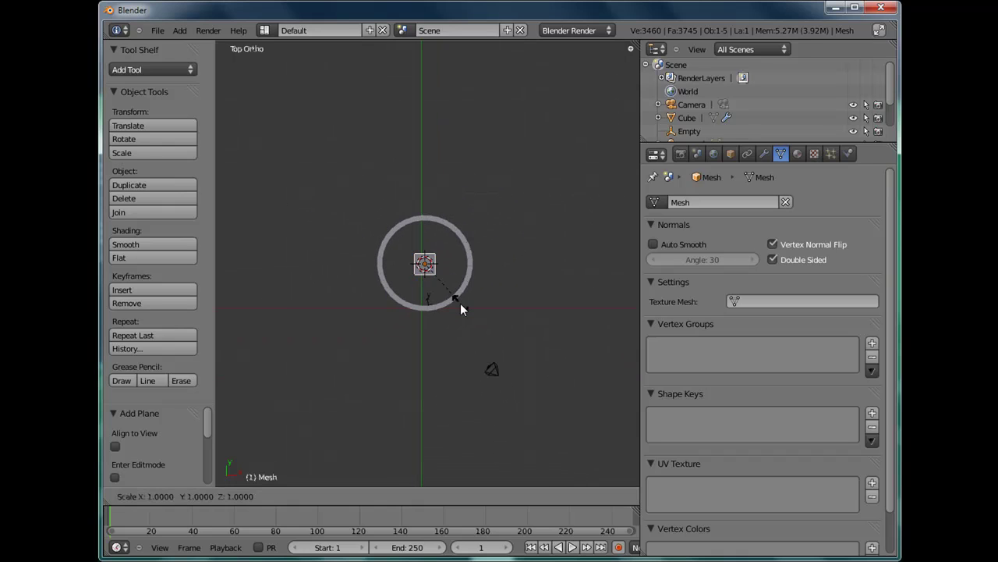
{"action": "type", "text": "20"}
{"action": "key", "text": "Return"}
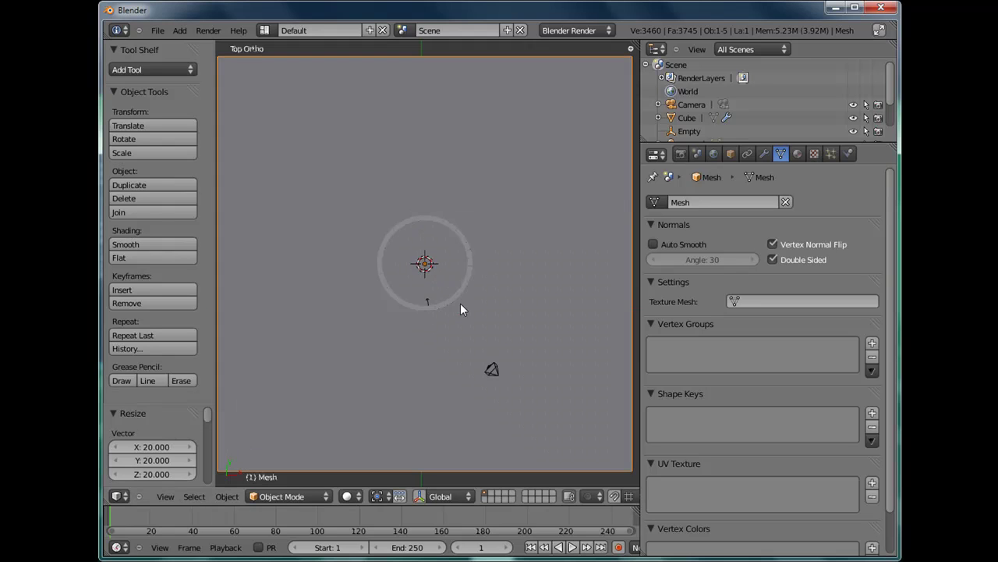
- In Edit Mode, subdivide the plane with 10 cuts into a dense grid
{"action": "key", "text": "Tab"}
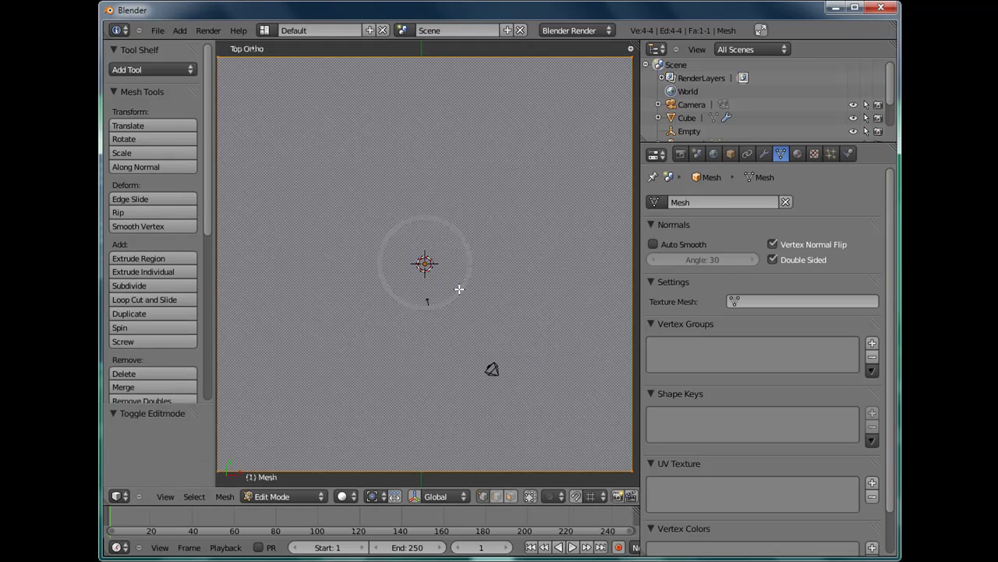
{"action": "key", "text": "w"}
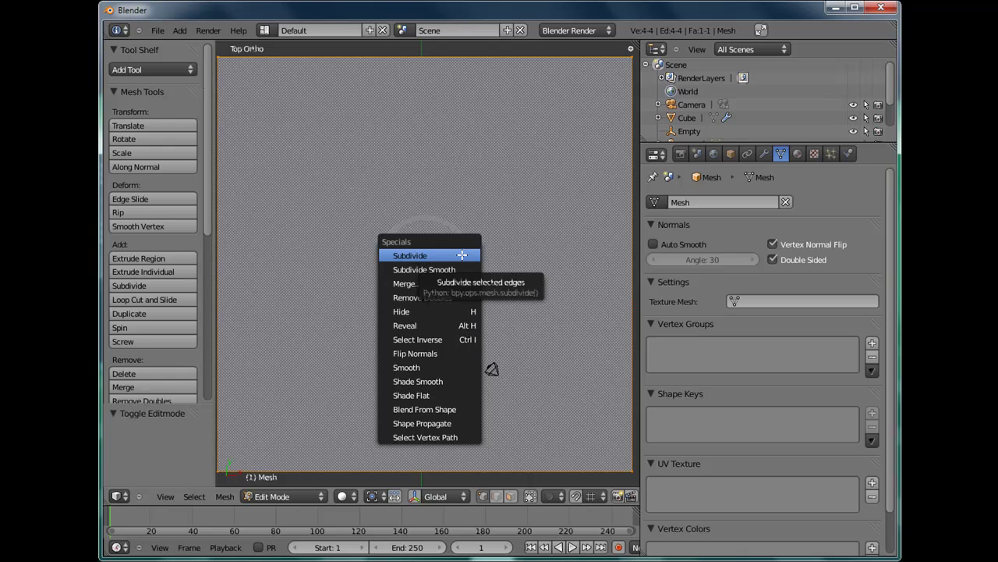
{"action": "left_click", "coordinate": [437, 256]}
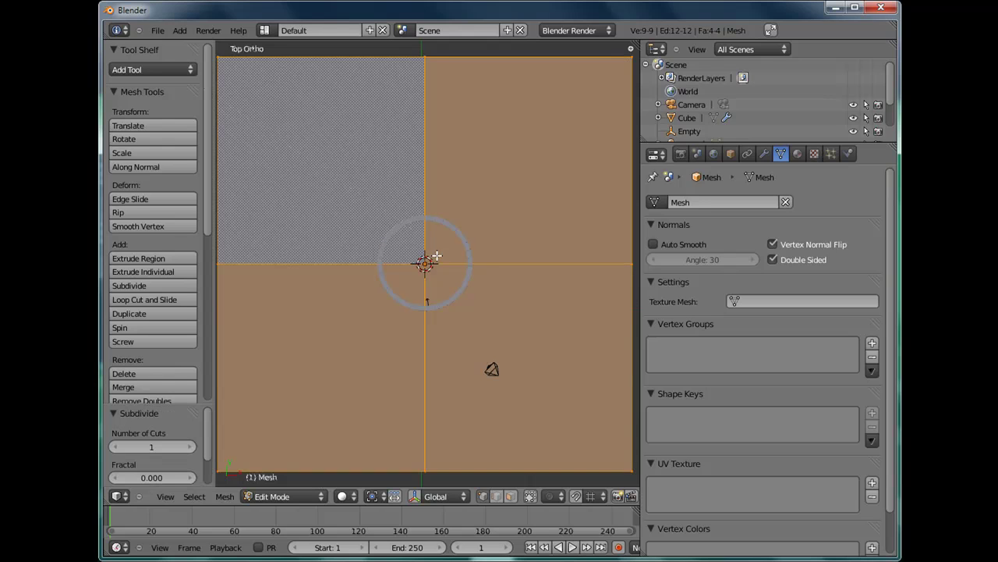
{"action": "left_click", "coordinate": [136, 446]}
{"action": "type", "text": "10"}
{"action": "key", "text": "Return"}
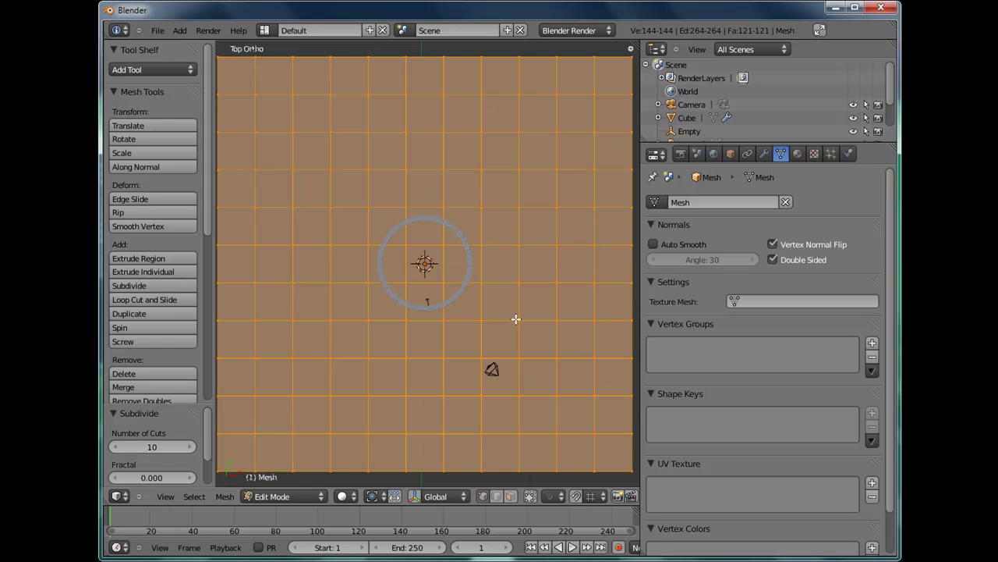
- Return to Object Mode and align the camera to a zoomed front view of the brick ring
{"action": "key", "text": "Tab"}
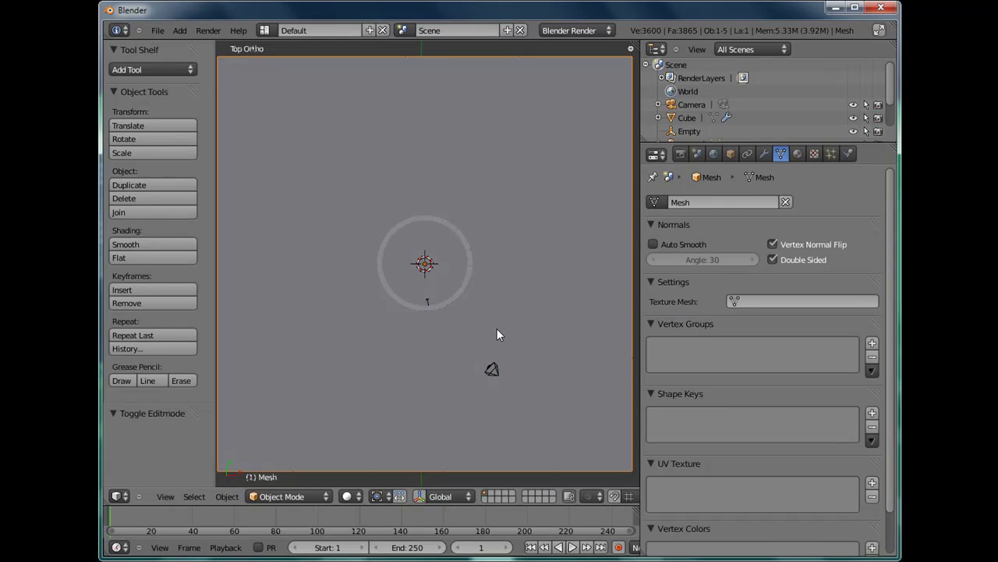
{"action": "key", "text": "KP_1"}
{"action": "scroll", "coordinate": [497, 329], "scroll_direction": "up", "scroll_amount": 3}
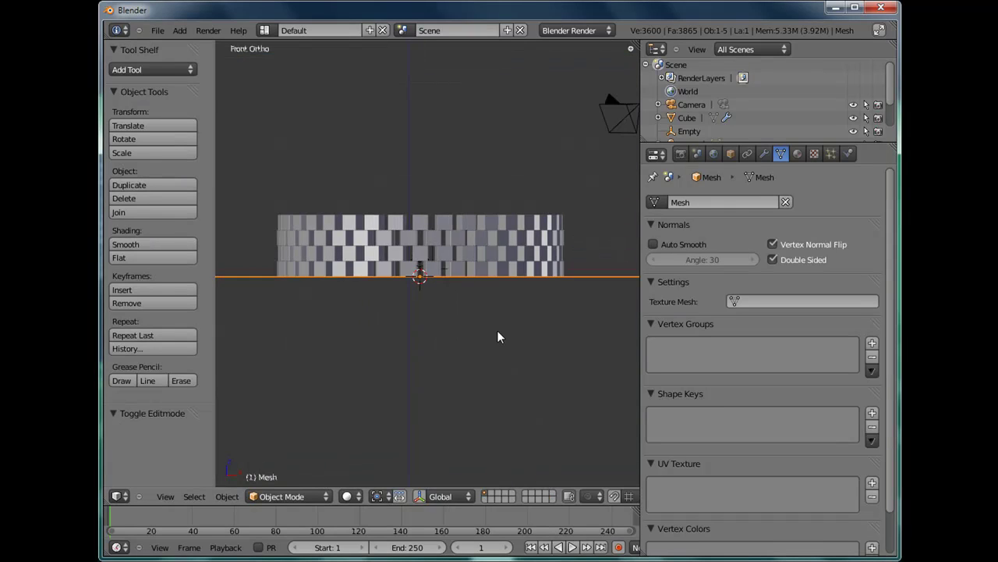
{"action": "scroll", "coordinate": [497, 330], "scroll_direction": "up", "scroll_amount": 1}
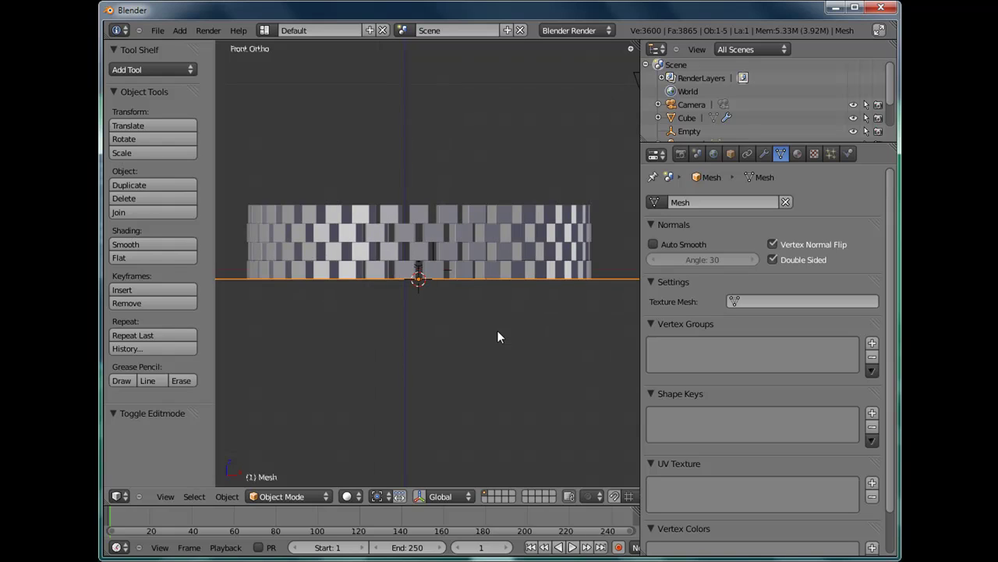
{"action": "key", "text": "ctrl+alt+KP_0"}
{"action": "scroll", "coordinate": [569, 278], "scroll_direction": "down", "scroll_amount": 3}
{"action": "scroll", "coordinate": [550, 257], "scroll_direction": "up", "scroll_amount": 4}
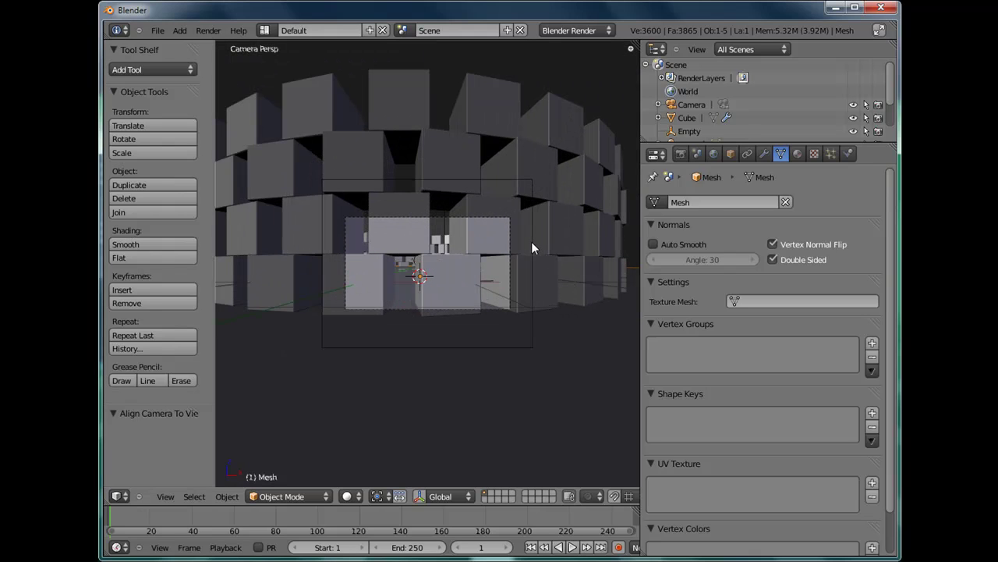
- Select the camera, pull it back along its depth axis, then raise it
{"action": "right_click", "coordinate": [532, 244]}
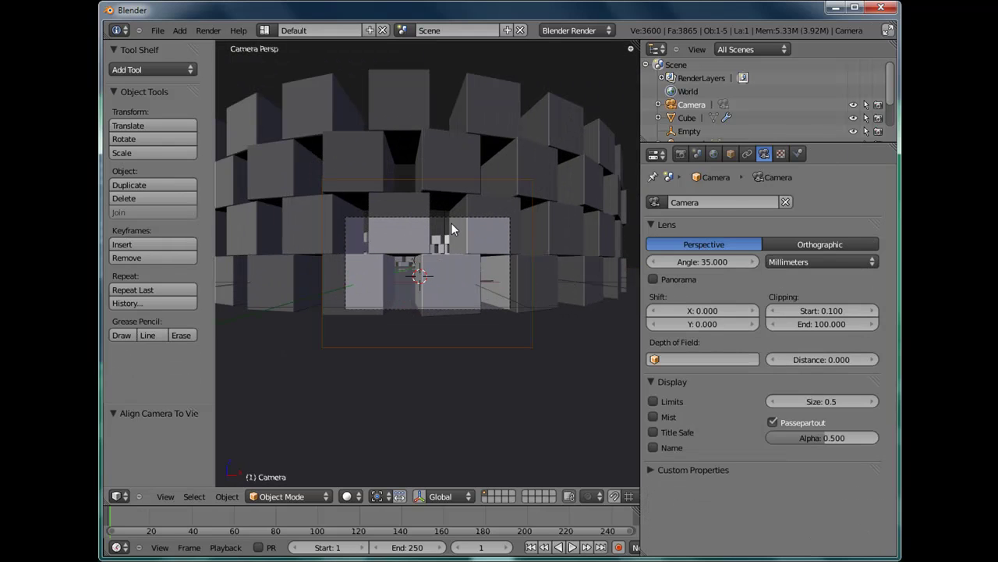
{"action": "key", "text": "g"}
{"action": "key", "text": "z"}
{"action": "key", "text": "z"}
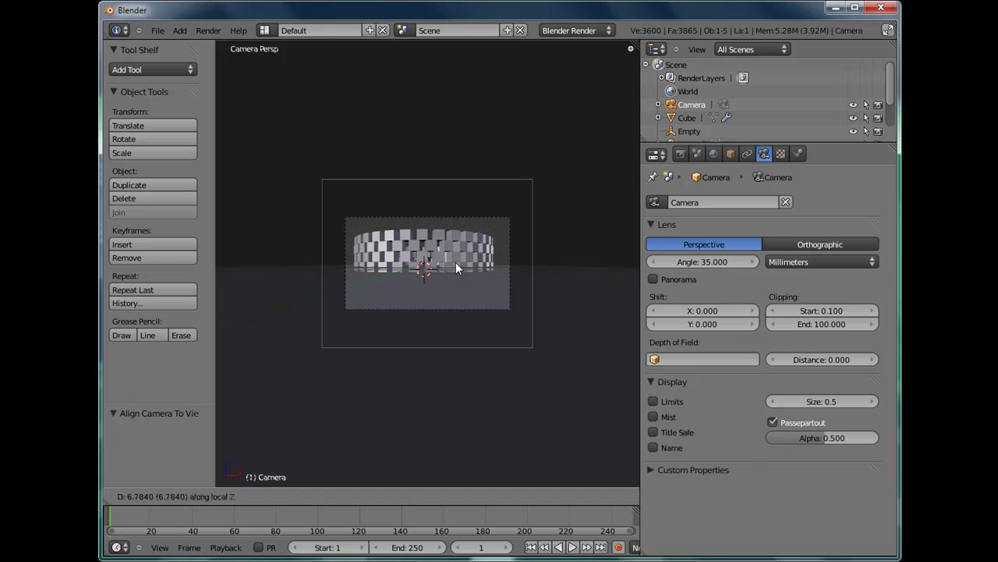
{"action": "left_click", "coordinate": [456, 262]}
{"action": "key", "text": "g"}
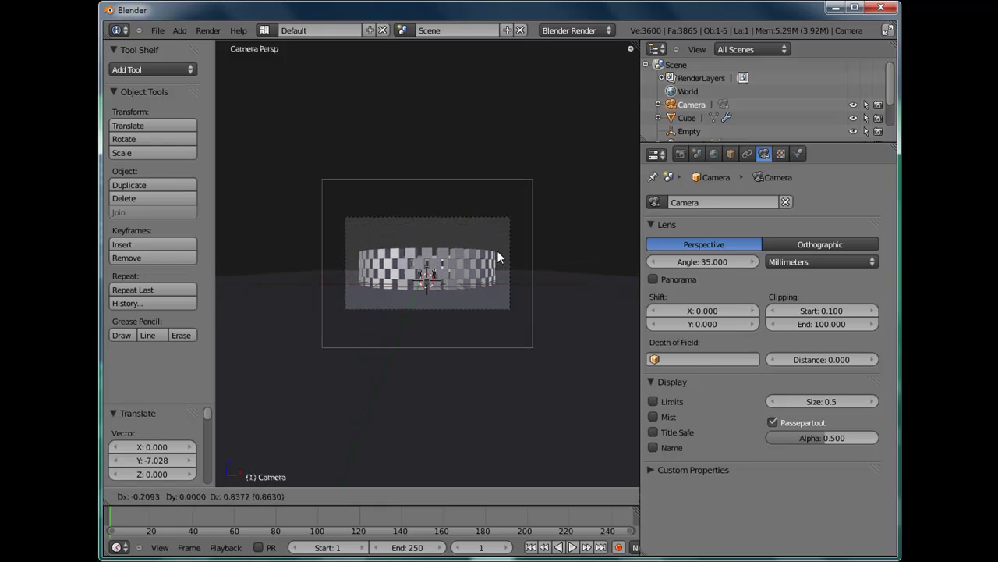
{"action": "left_click", "coordinate": [496, 210]}
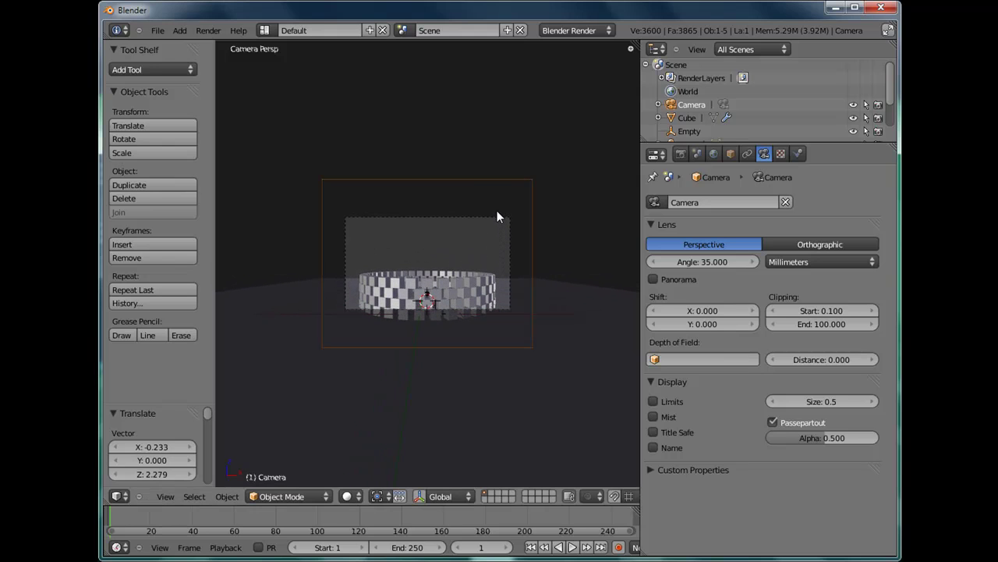
- Tilt the camera down about its X axis and check the framing with an F12 test render
{"action": "key", "text": "r"}
{"action": "key", "text": "x"}
{"action": "key", "text": "x"}
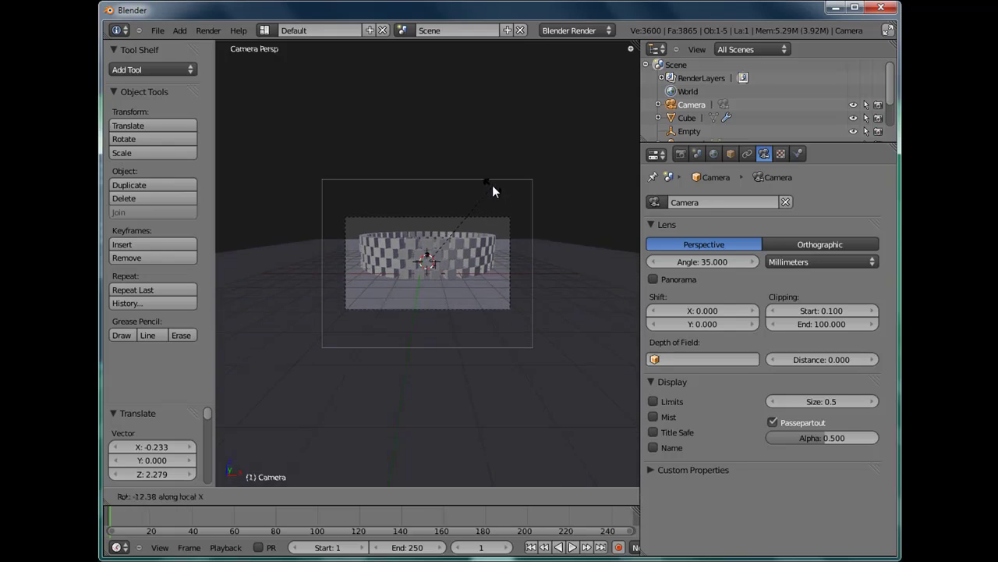
{"action": "left_click", "coordinate": [492, 191]}
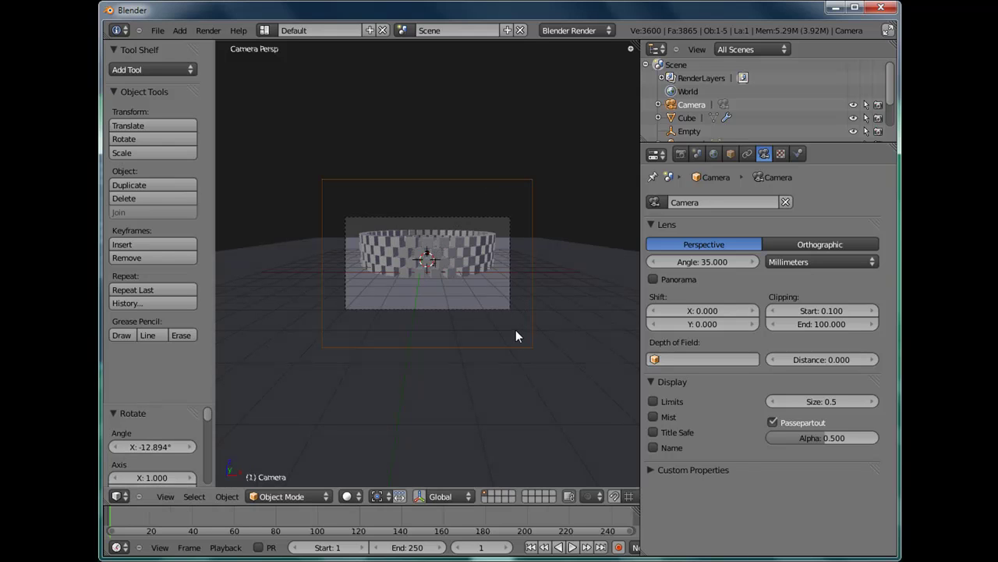
{"action": "scroll", "coordinate": [515, 330], "scroll_direction": "up", "scroll_amount": 2}
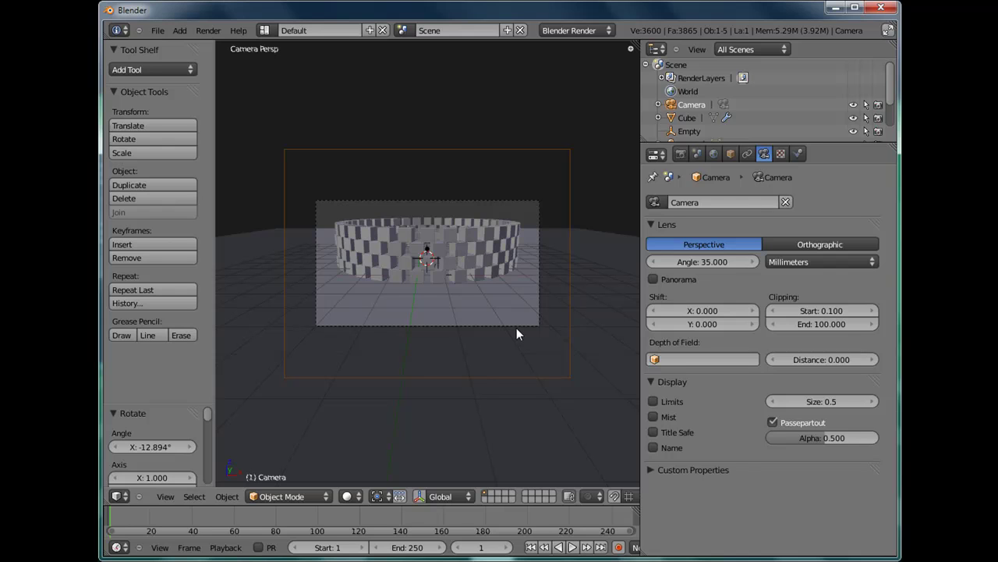
{"action": "key", "text": "F12"}
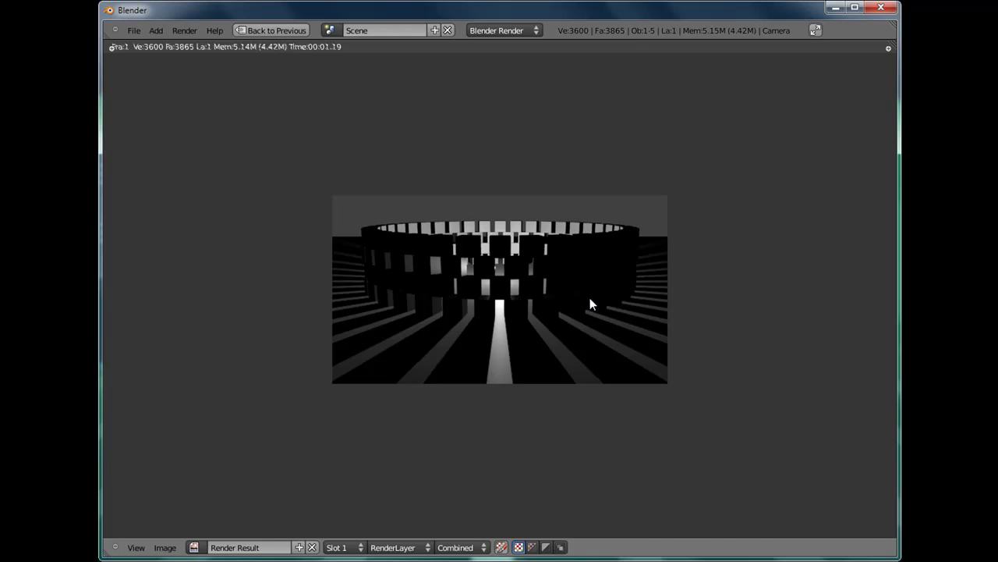
{"action": "key", "text": "Escape"}
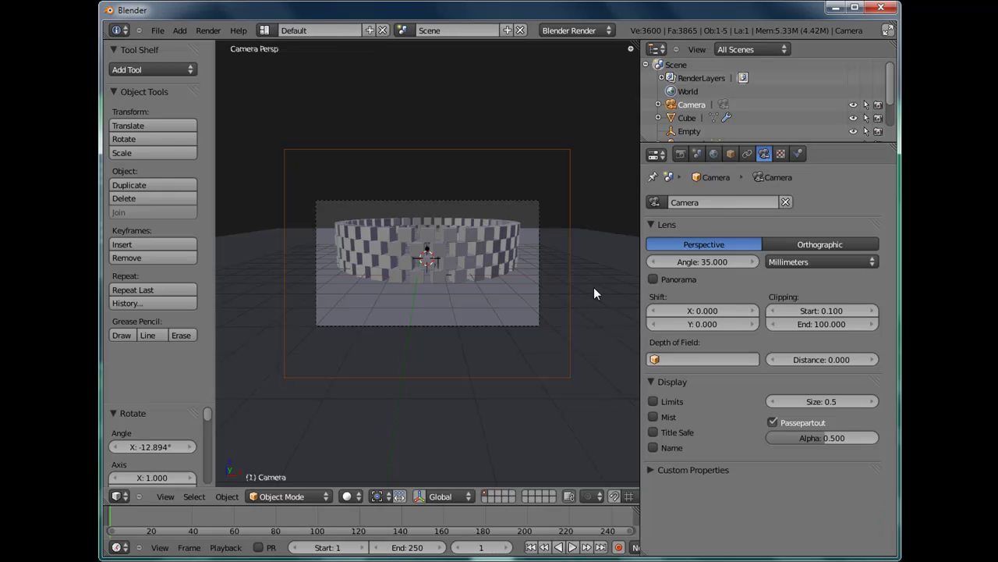
- Give the Cube's material a green diffuse colour (R 0.04, G 0.60, B 0.05) and Emit 0.15
{"action": "right_click", "coordinate": [418, 279]}
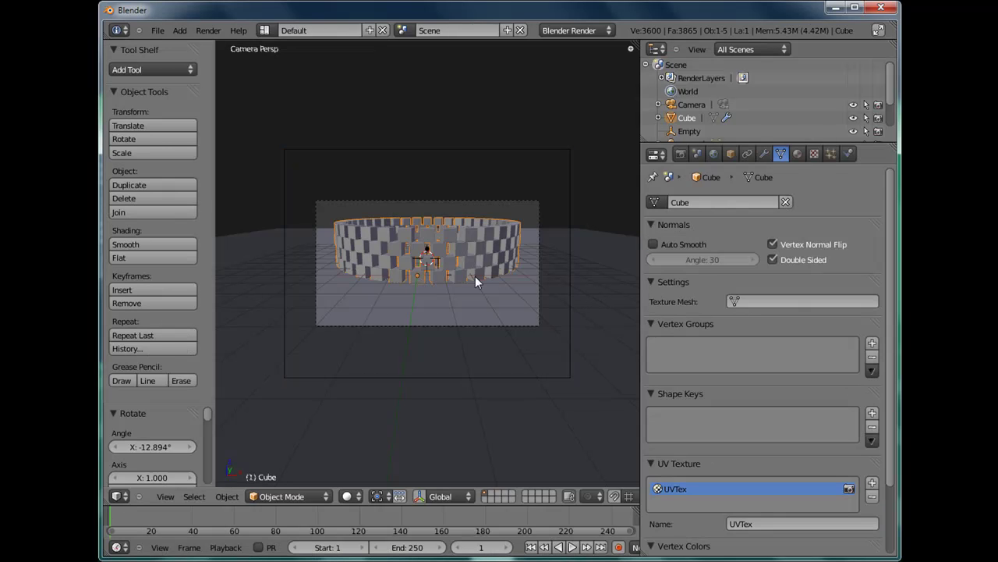
{"action": "left_click", "coordinate": [796, 153]}
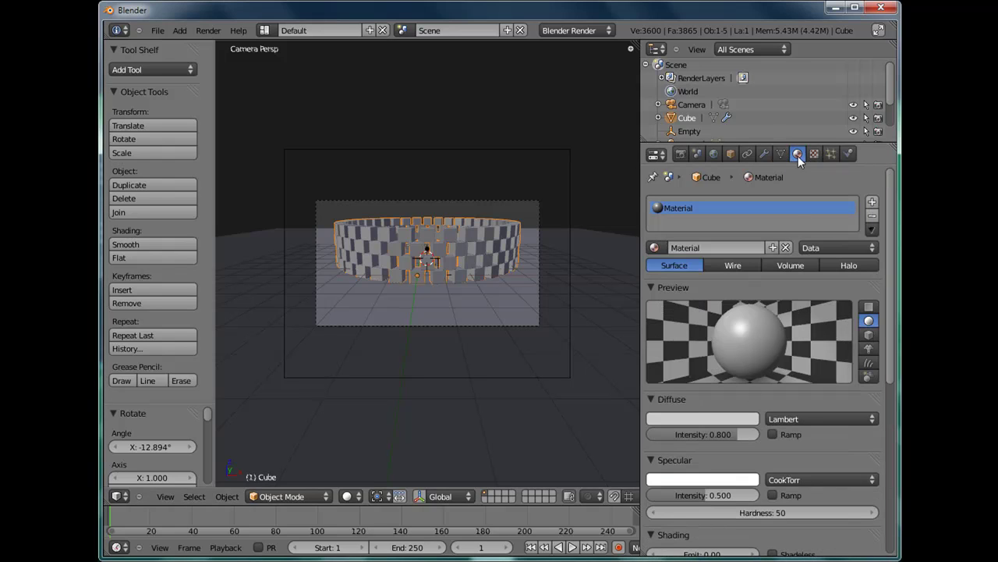
{"action": "scroll", "coordinate": [773, 390], "scroll_direction": "down", "scroll_amount": 4}
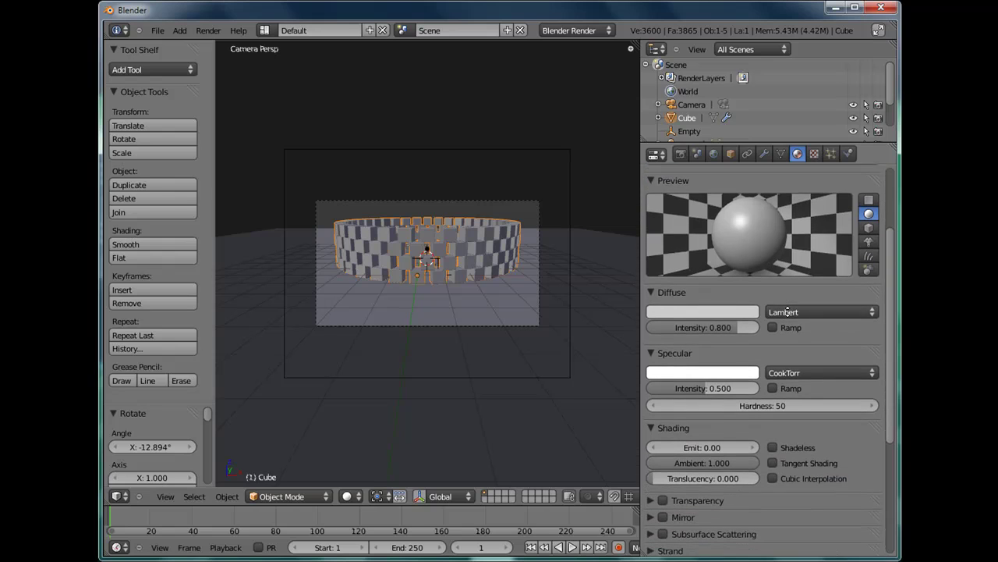
{"action": "left_click", "coordinate": [704, 309]}
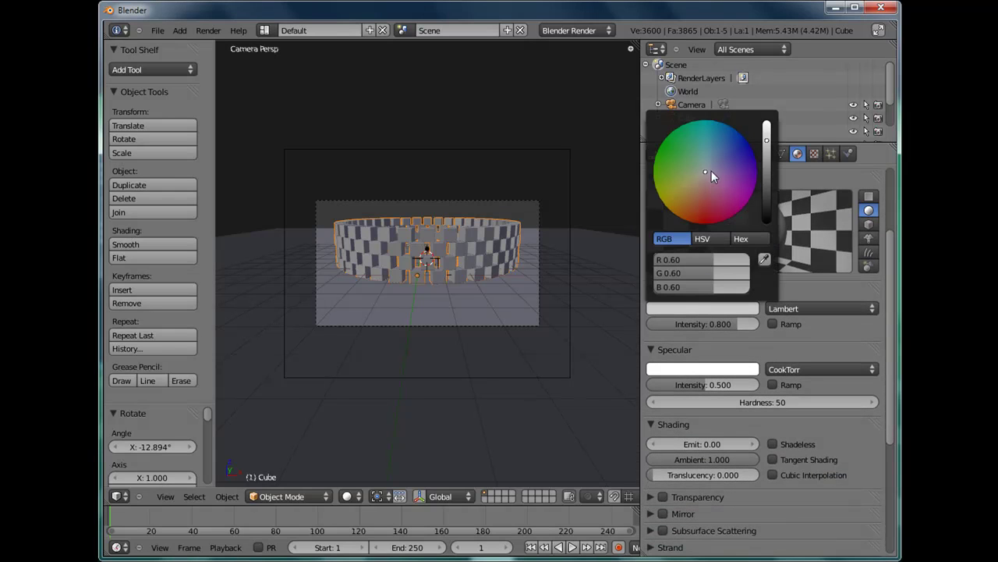
{"action": "left_click_drag", "start_coordinate": [706, 161], "coordinate": [663, 145]}
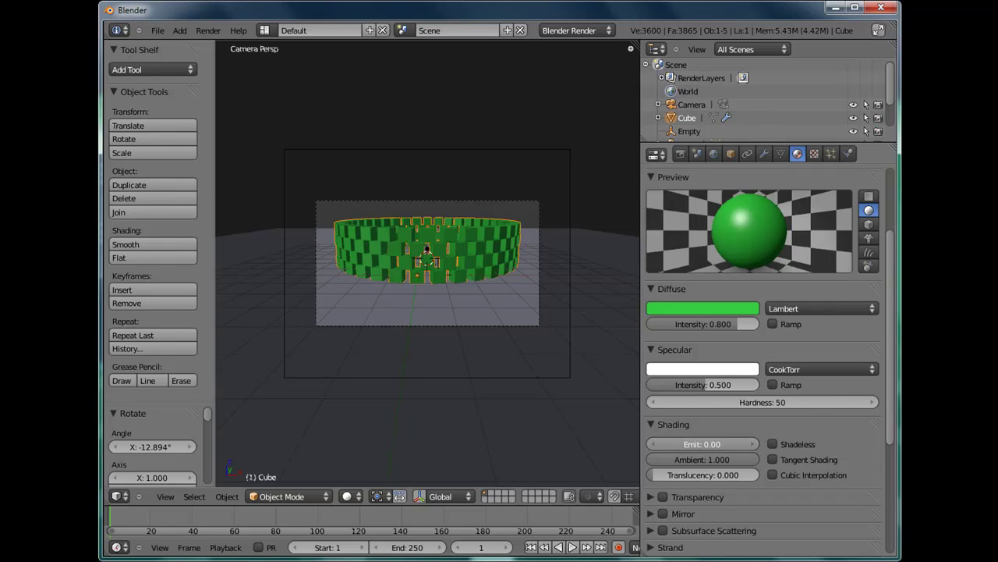
{"action": "left_click_drag", "start_coordinate": [670, 443], "coordinate": [710, 444]}
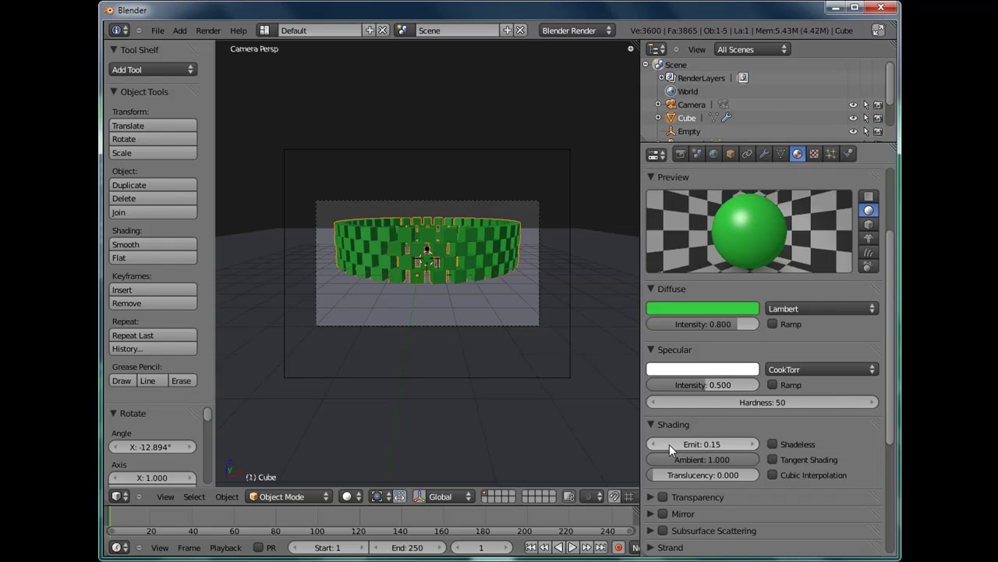
- Enable Ambient Occlusion in the World settings with factor 0.49
{"action": "left_click", "coordinate": [713, 154]}
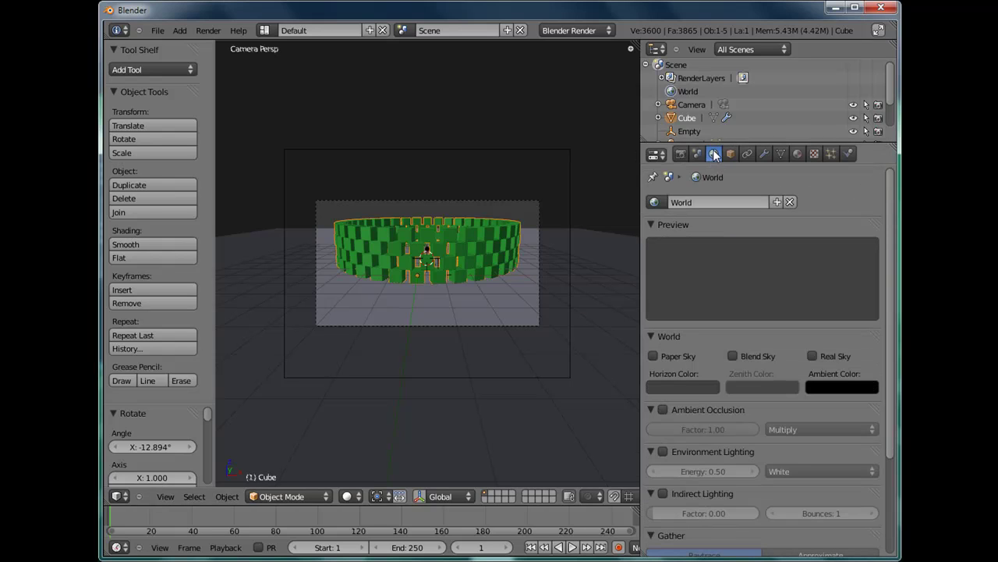
{"action": "middle_click_drag", "start_coordinate": [732, 316], "coordinate": [736, 187]}
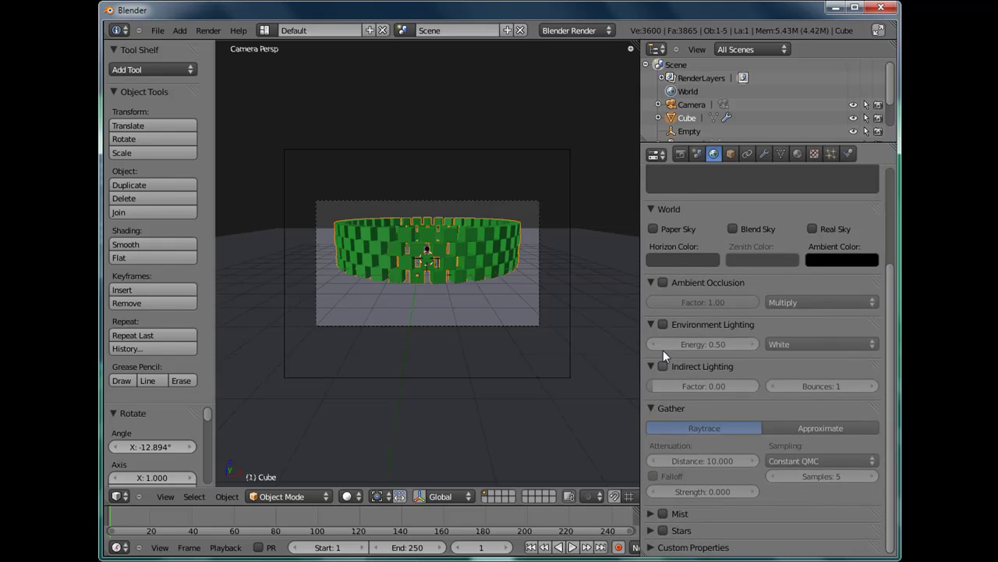
{"action": "left_click", "coordinate": [663, 282]}
{"action": "left_click_drag", "start_coordinate": [740, 306], "coordinate": [686, 309]}
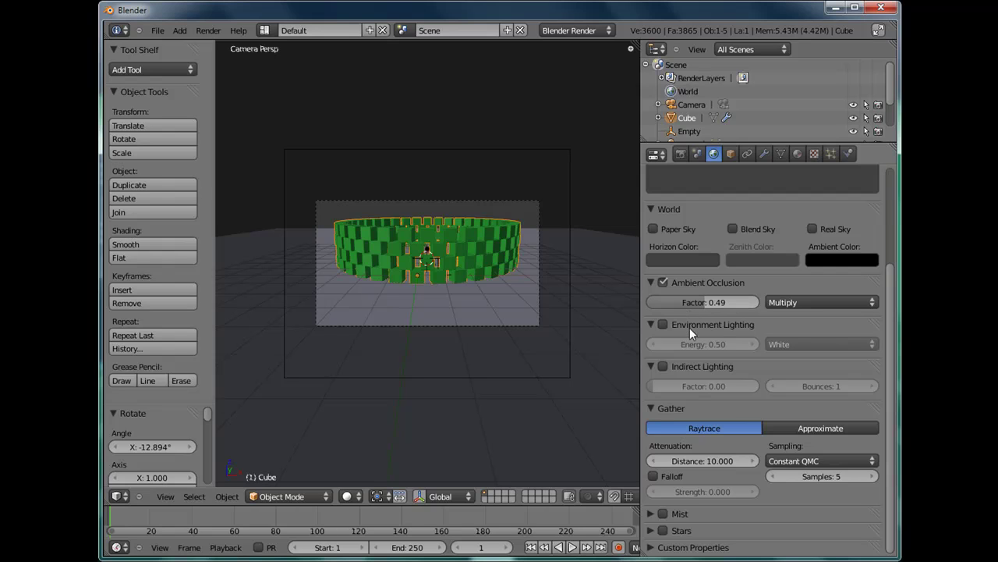
- Enable Indirect Lighting at factor 1.00 and set Gather to Approximate
{"action": "left_click", "coordinate": [665, 365]}
{"action": "left_click_drag", "start_coordinate": [654, 386], "coordinate": [673, 386]}
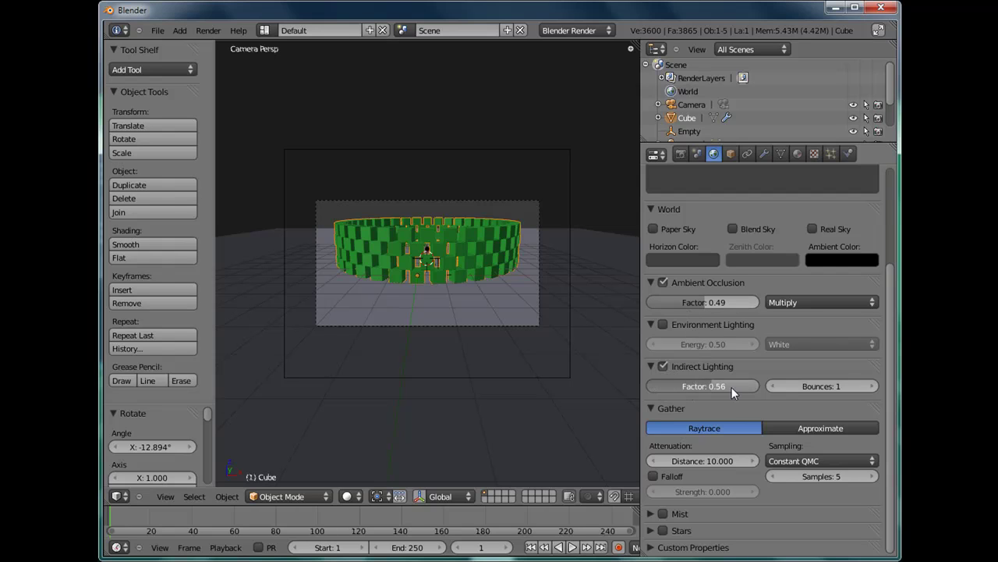
{"action": "left_click_drag", "start_coordinate": [745, 387], "coordinate": [772, 388]}
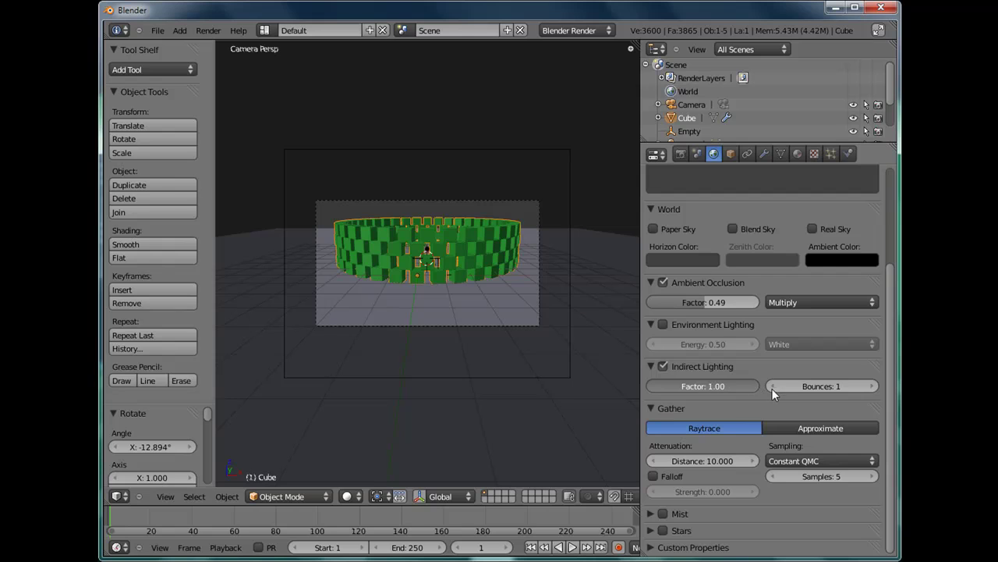
{"action": "left_click", "coordinate": [833, 429]}
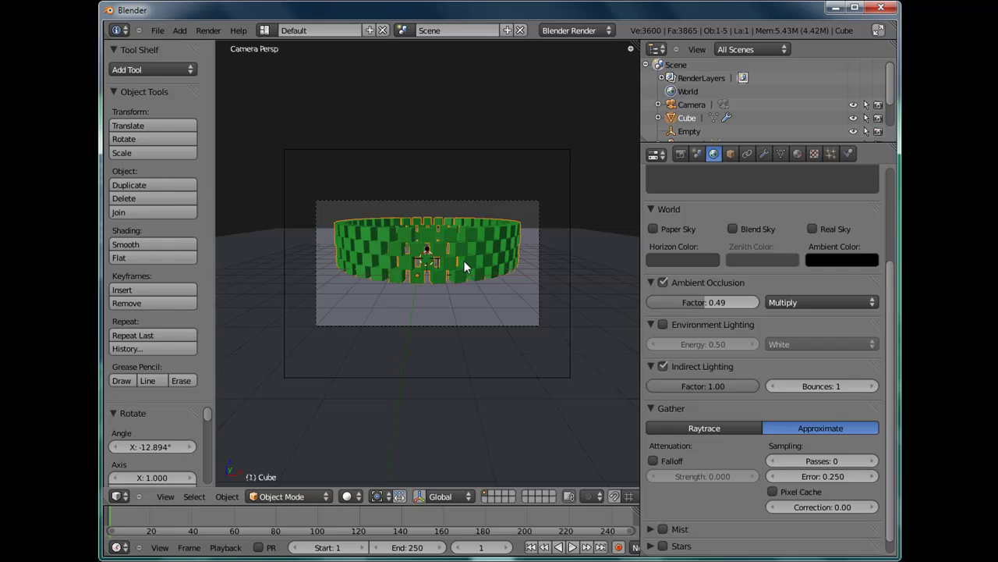
{"action": "key", "text": "F12"}
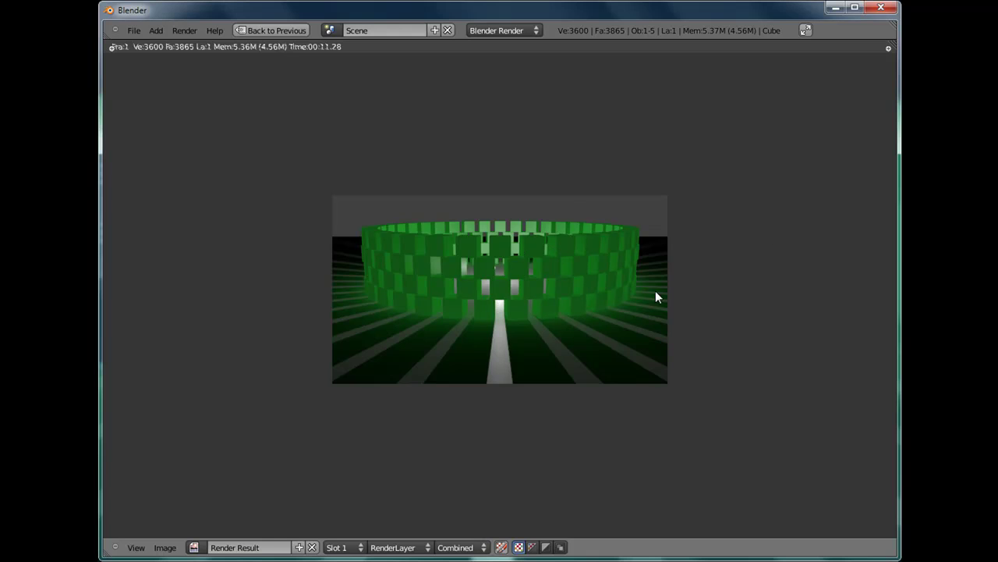
{"action": "key", "text": "Escape"}
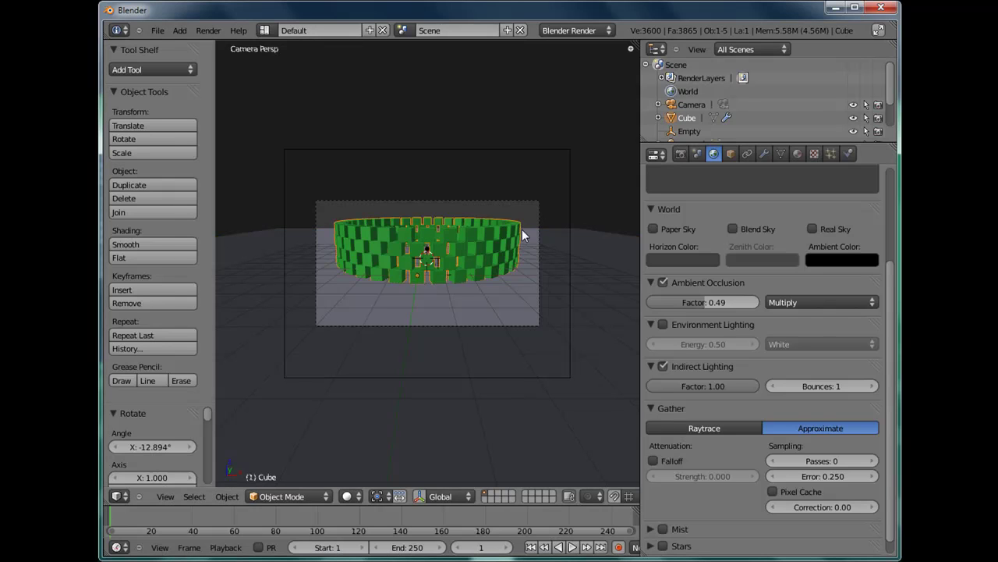
{"action": "key", "text": "Tab"}
{"action": "key", "text": "s"}
{"action": "key", "text": "z"}
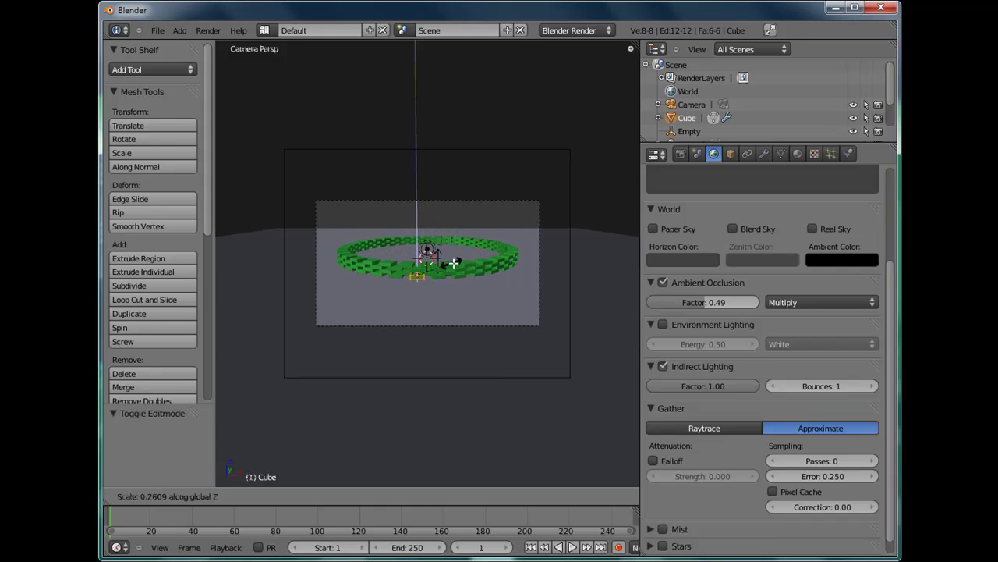
{"action": "left_click", "coordinate": [536, 248]}
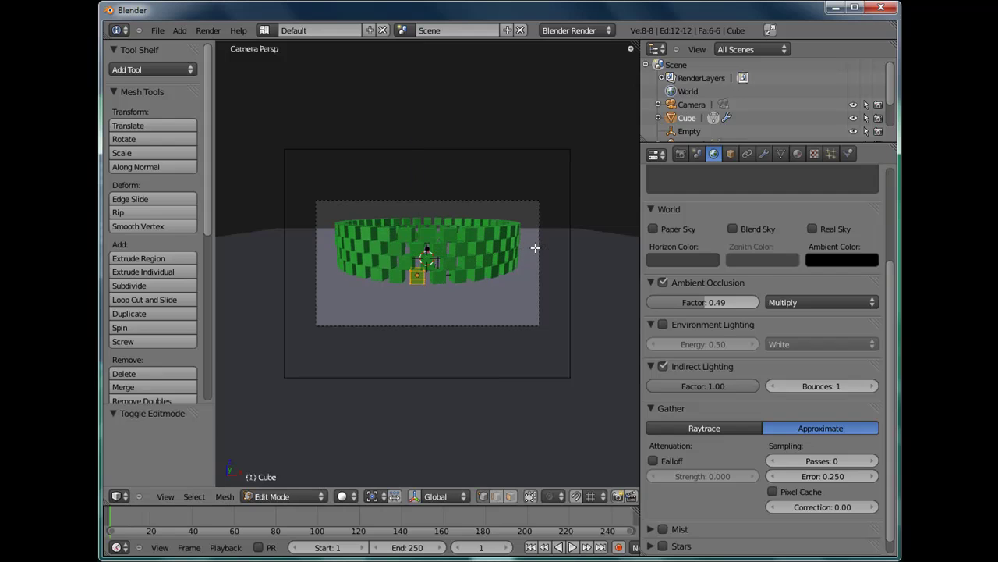
{"action": "key", "text": "x"}
{"action": "key", "text": "s"}
{"action": "key", "text": "x"}
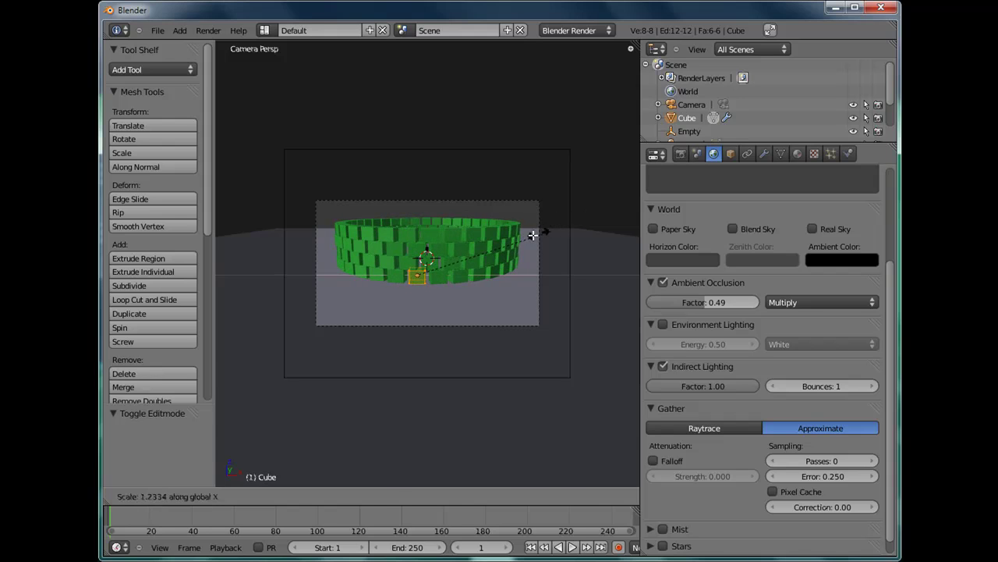
{"action": "left_click", "coordinate": [520, 236]}
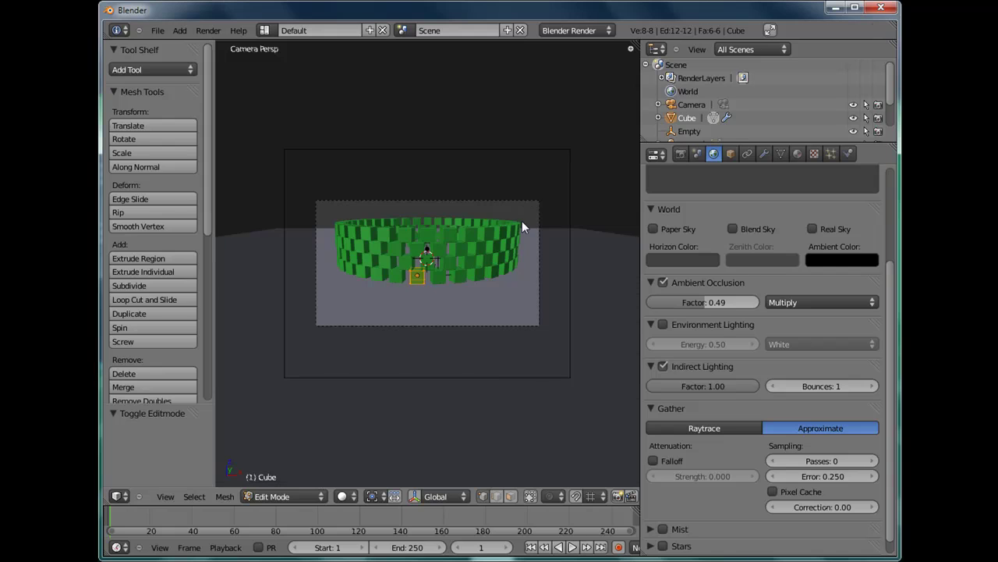
{"action": "key", "text": "Tab"}
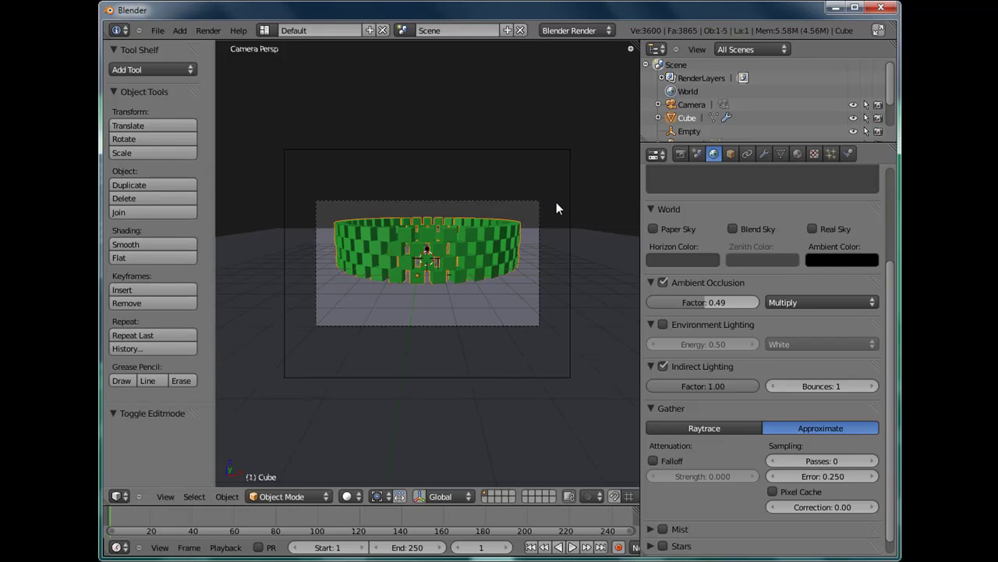